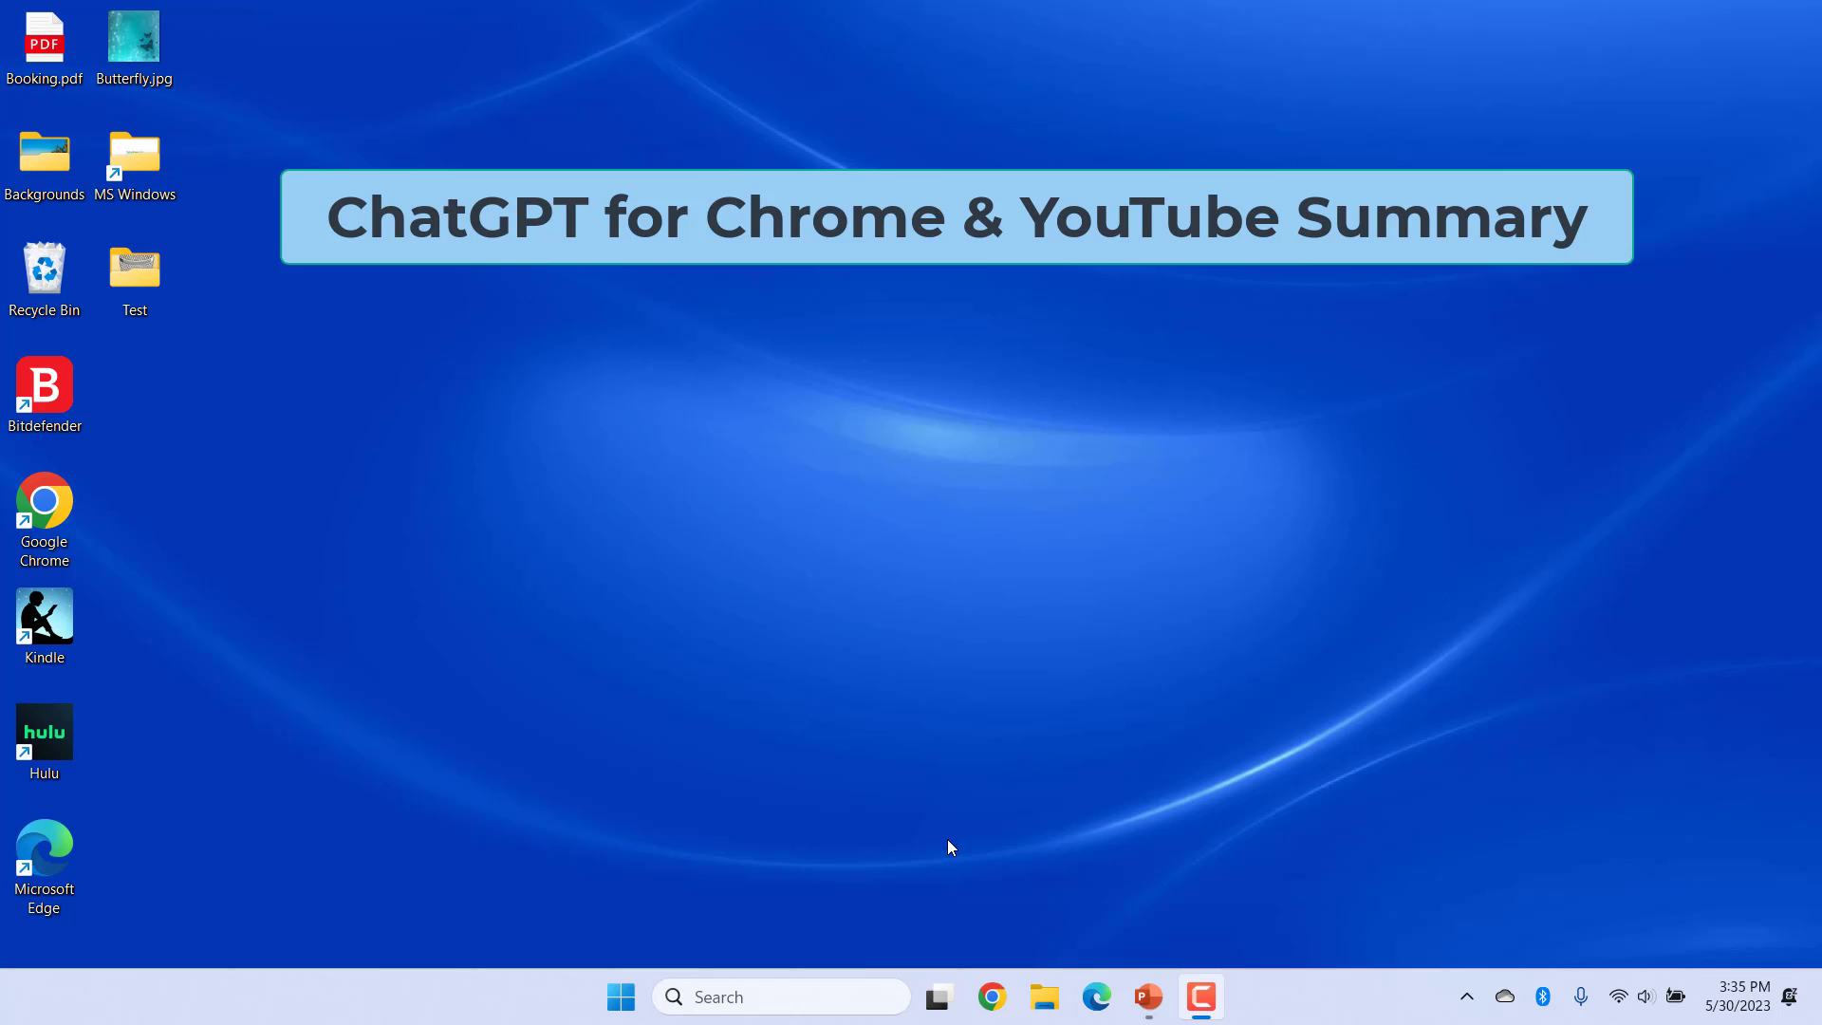
Open the Chrome Web Store and search it for 'ChatGPT for Chrome & YouTube Summary'.
{"action": "left_click", "coordinate": [992, 997]}
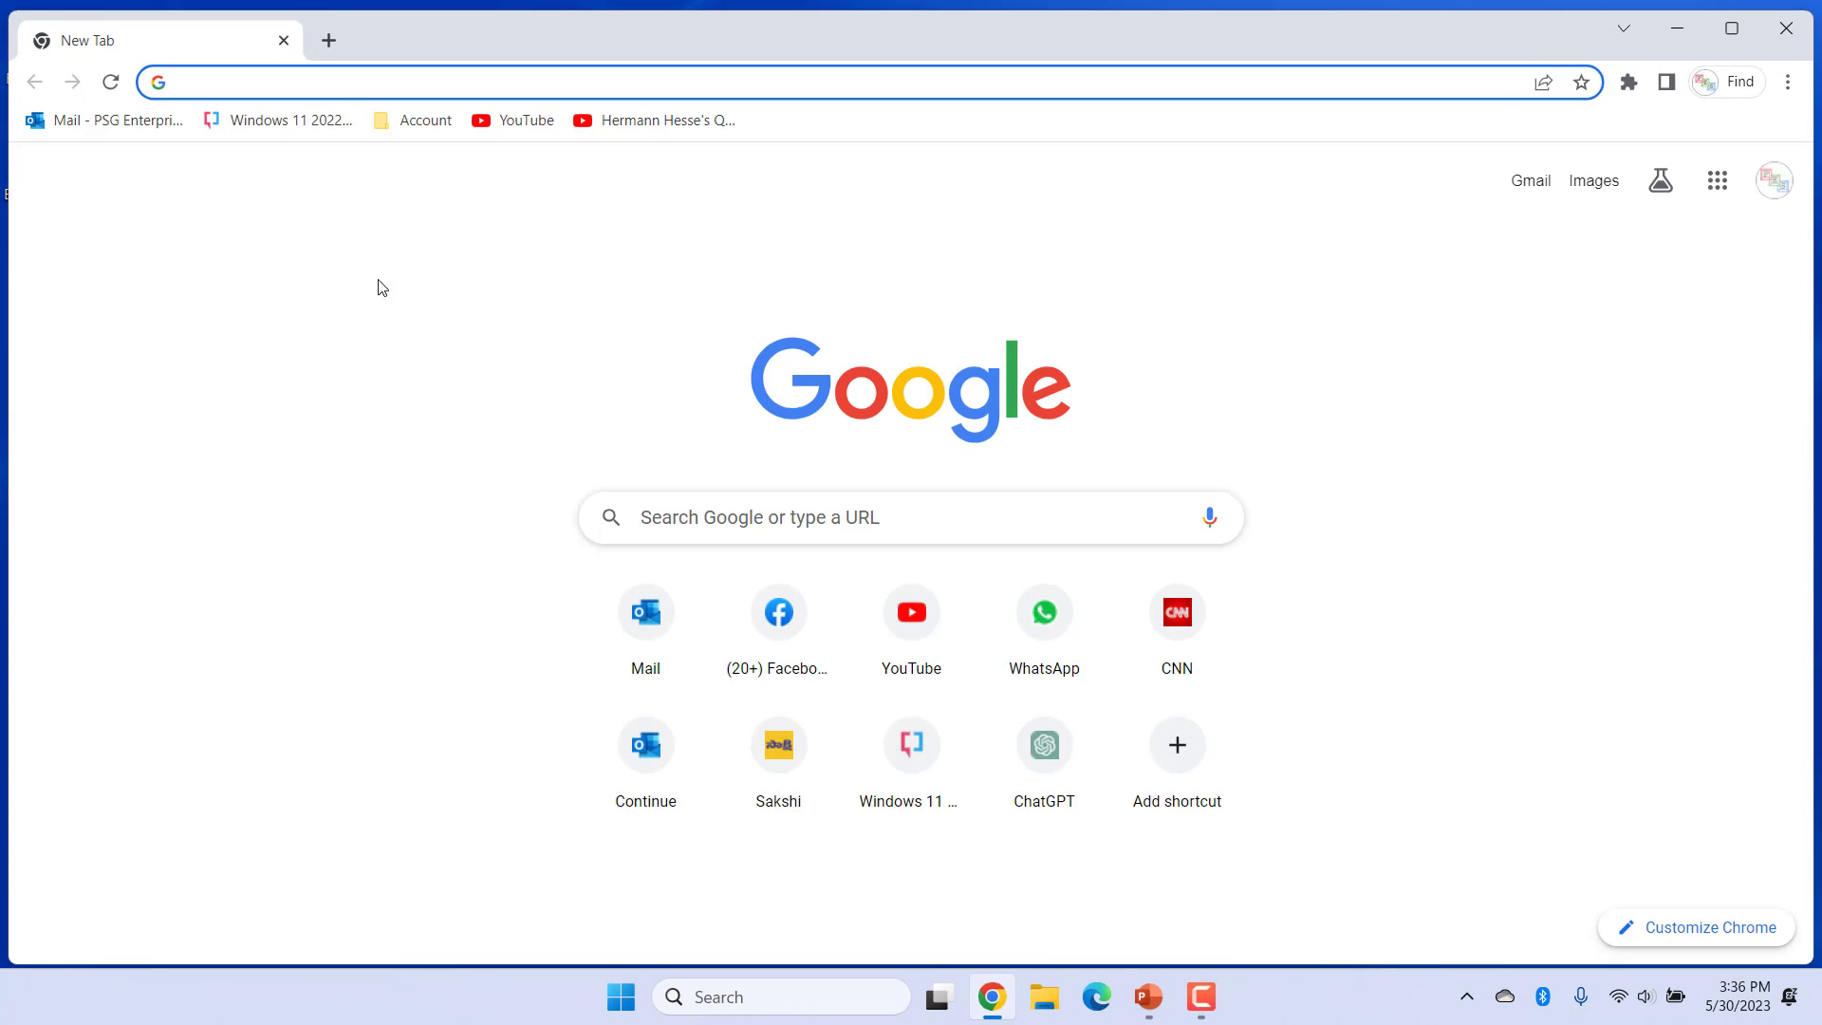
{"action": "type", "text": "https://chrome.google.com/webstore"}
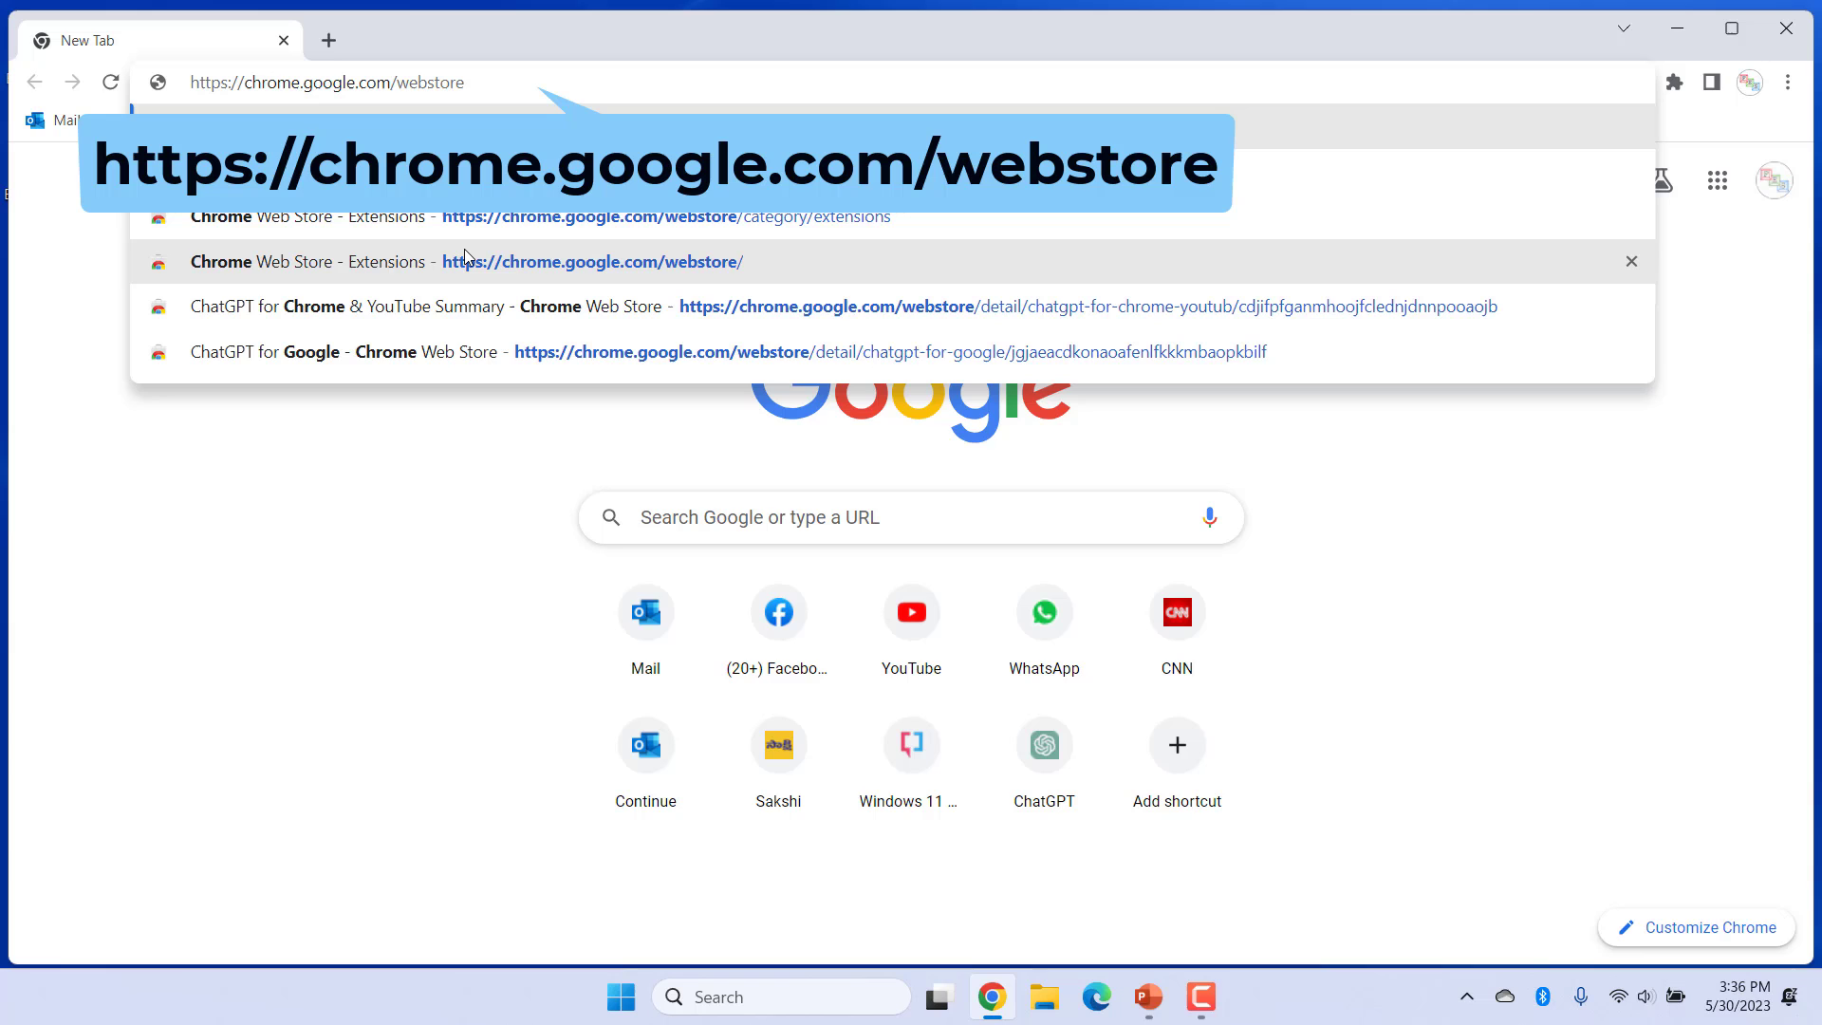
{"action": "left_click", "coordinate": [464, 249]}
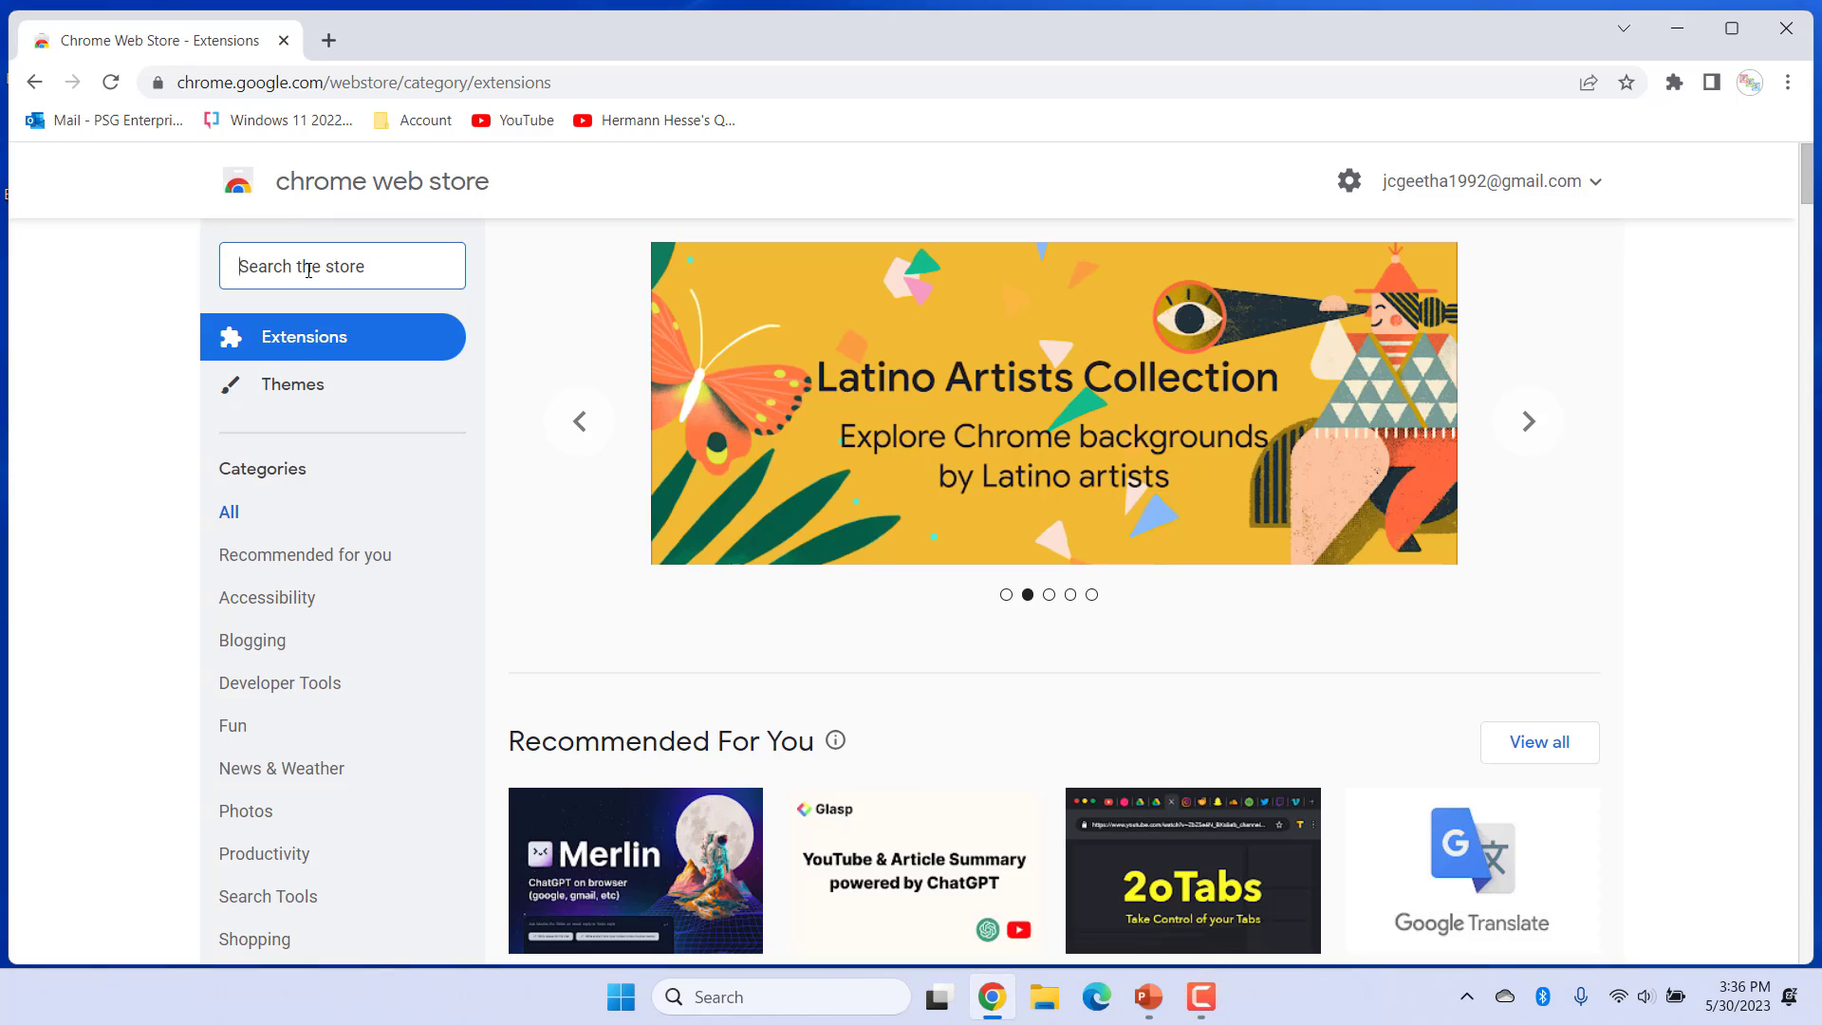
{"action": "type", "text": "ChatGPT for Chrome & YouTube Summary"}
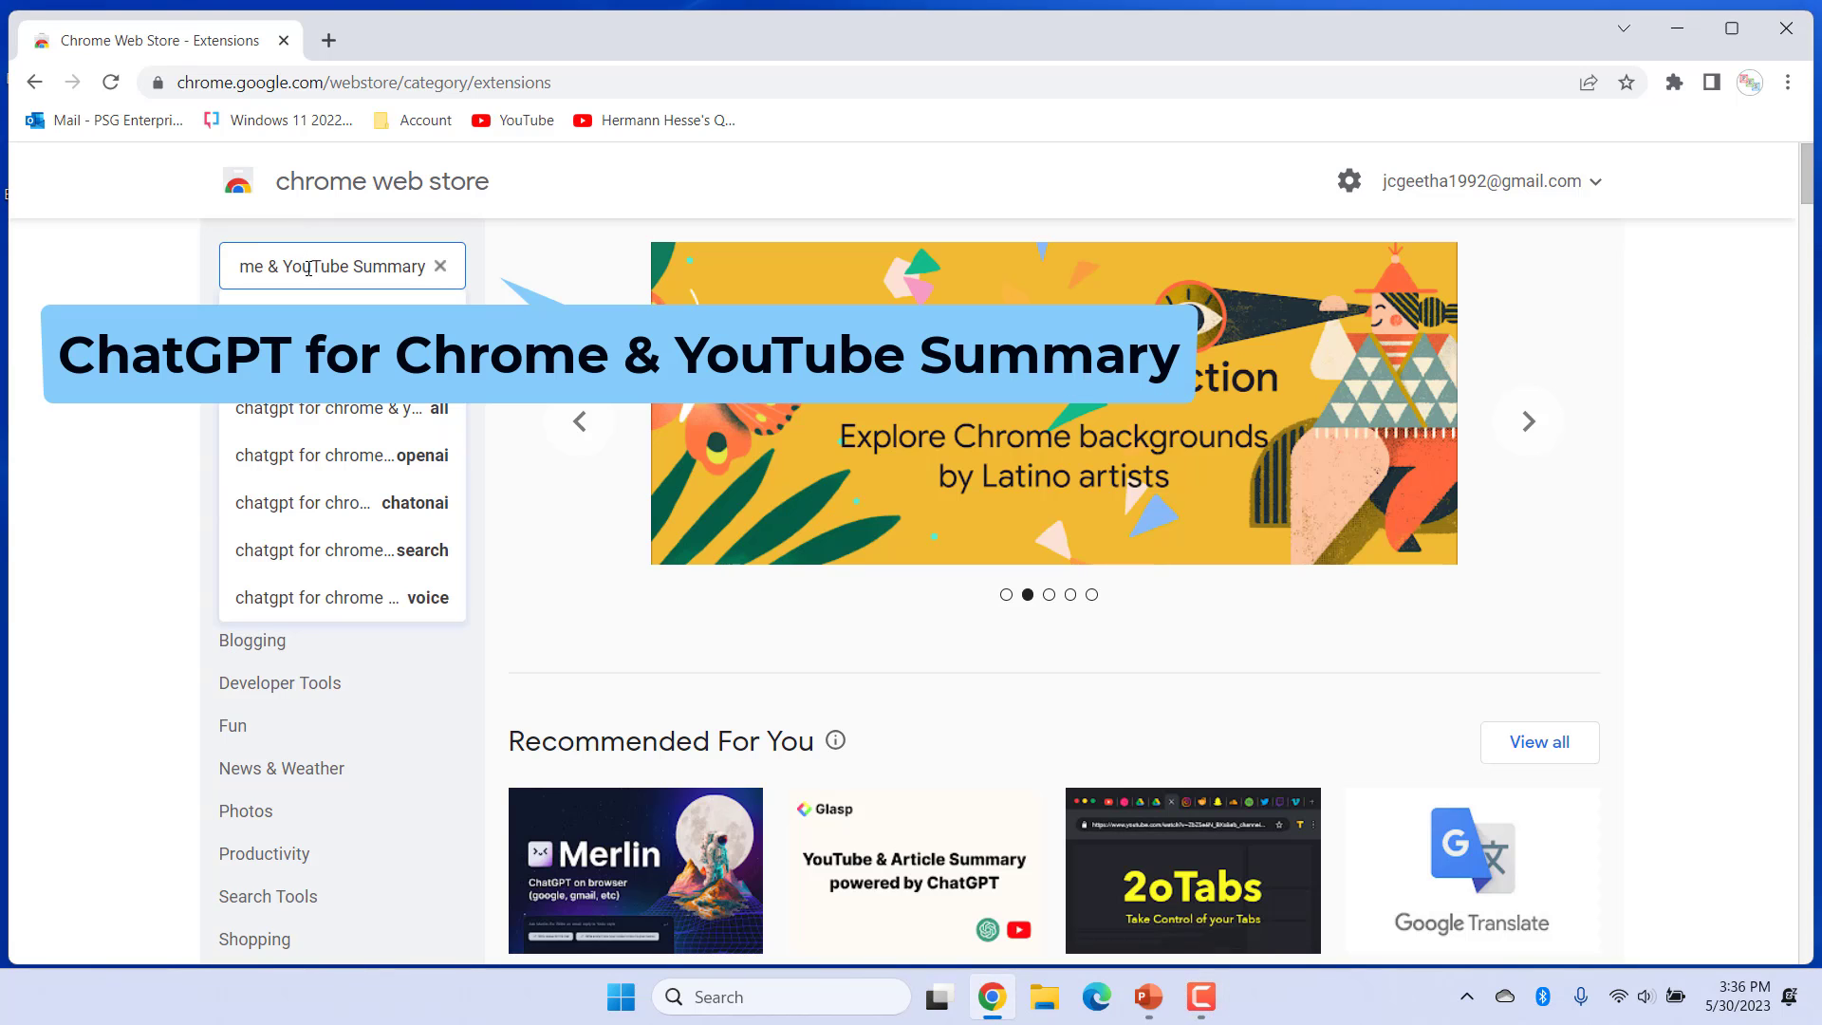
{"action": "key", "text": "Return"}
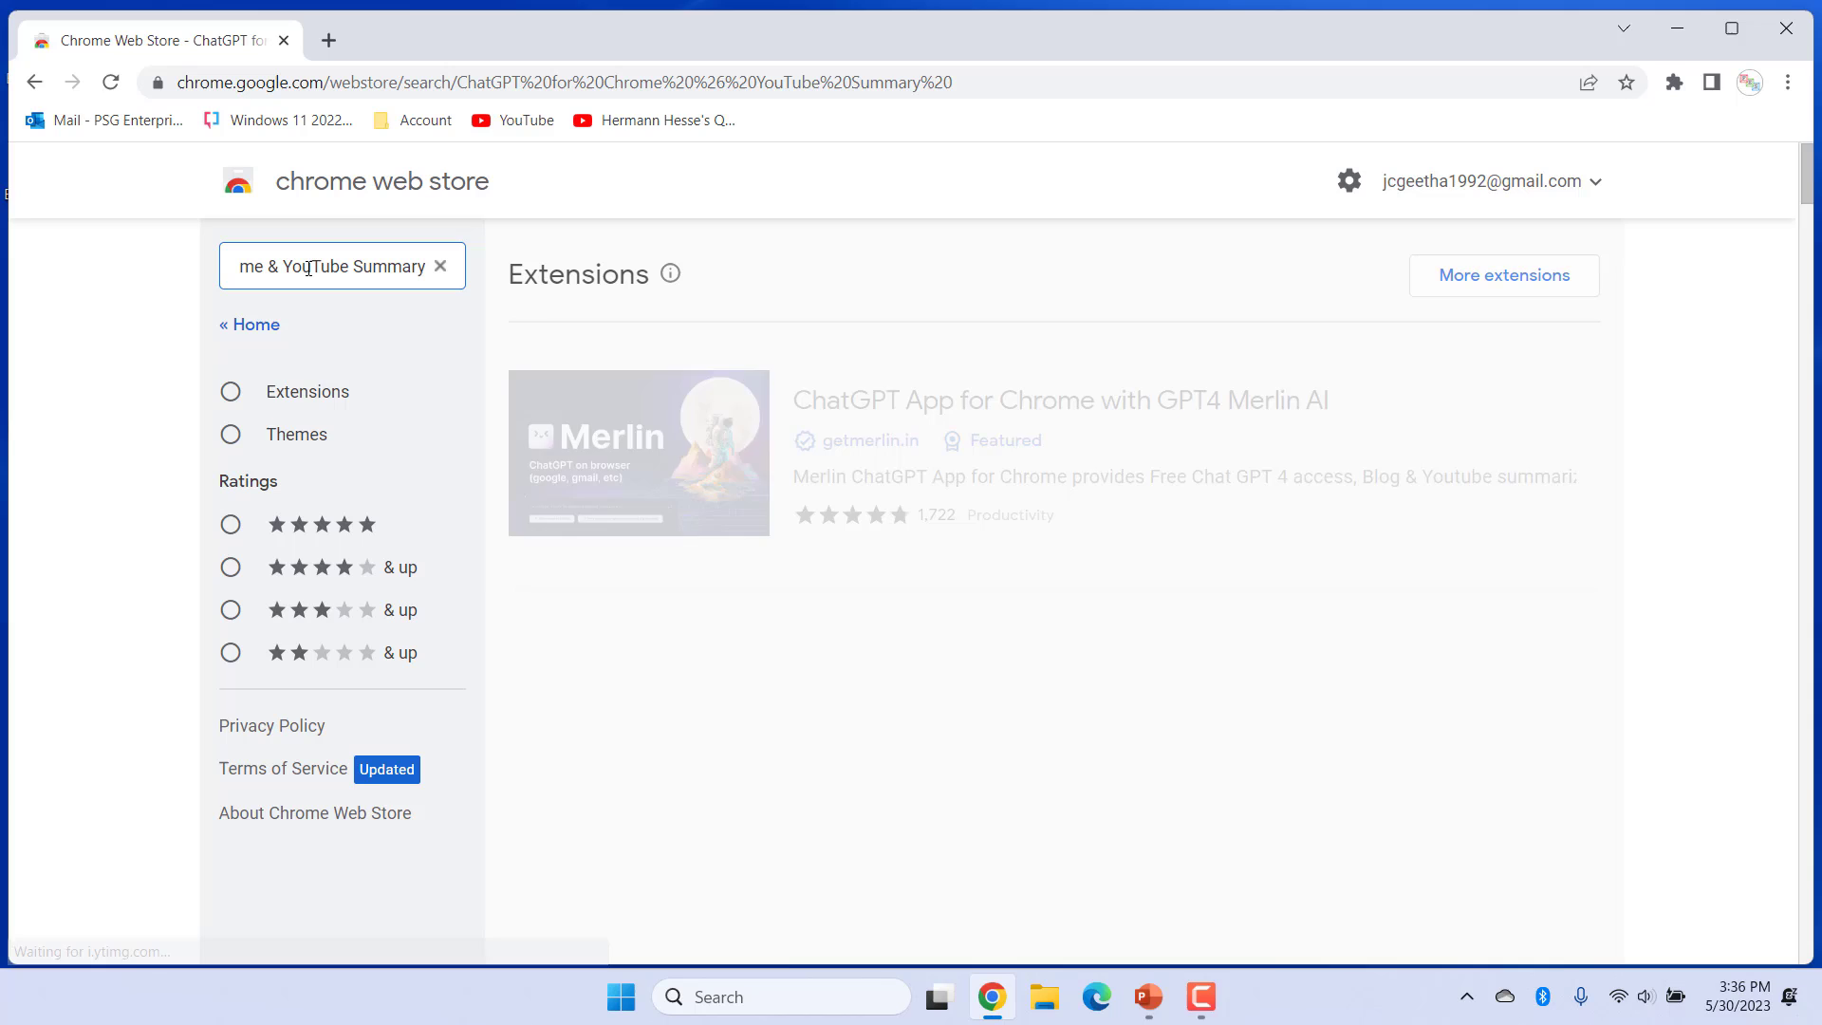
Open the Glasp 'ChatGPT for Chrome & YouTube Summary' listing and add the extension to Chrome.
{"action": "left_click", "coordinate": [1346, 746]}
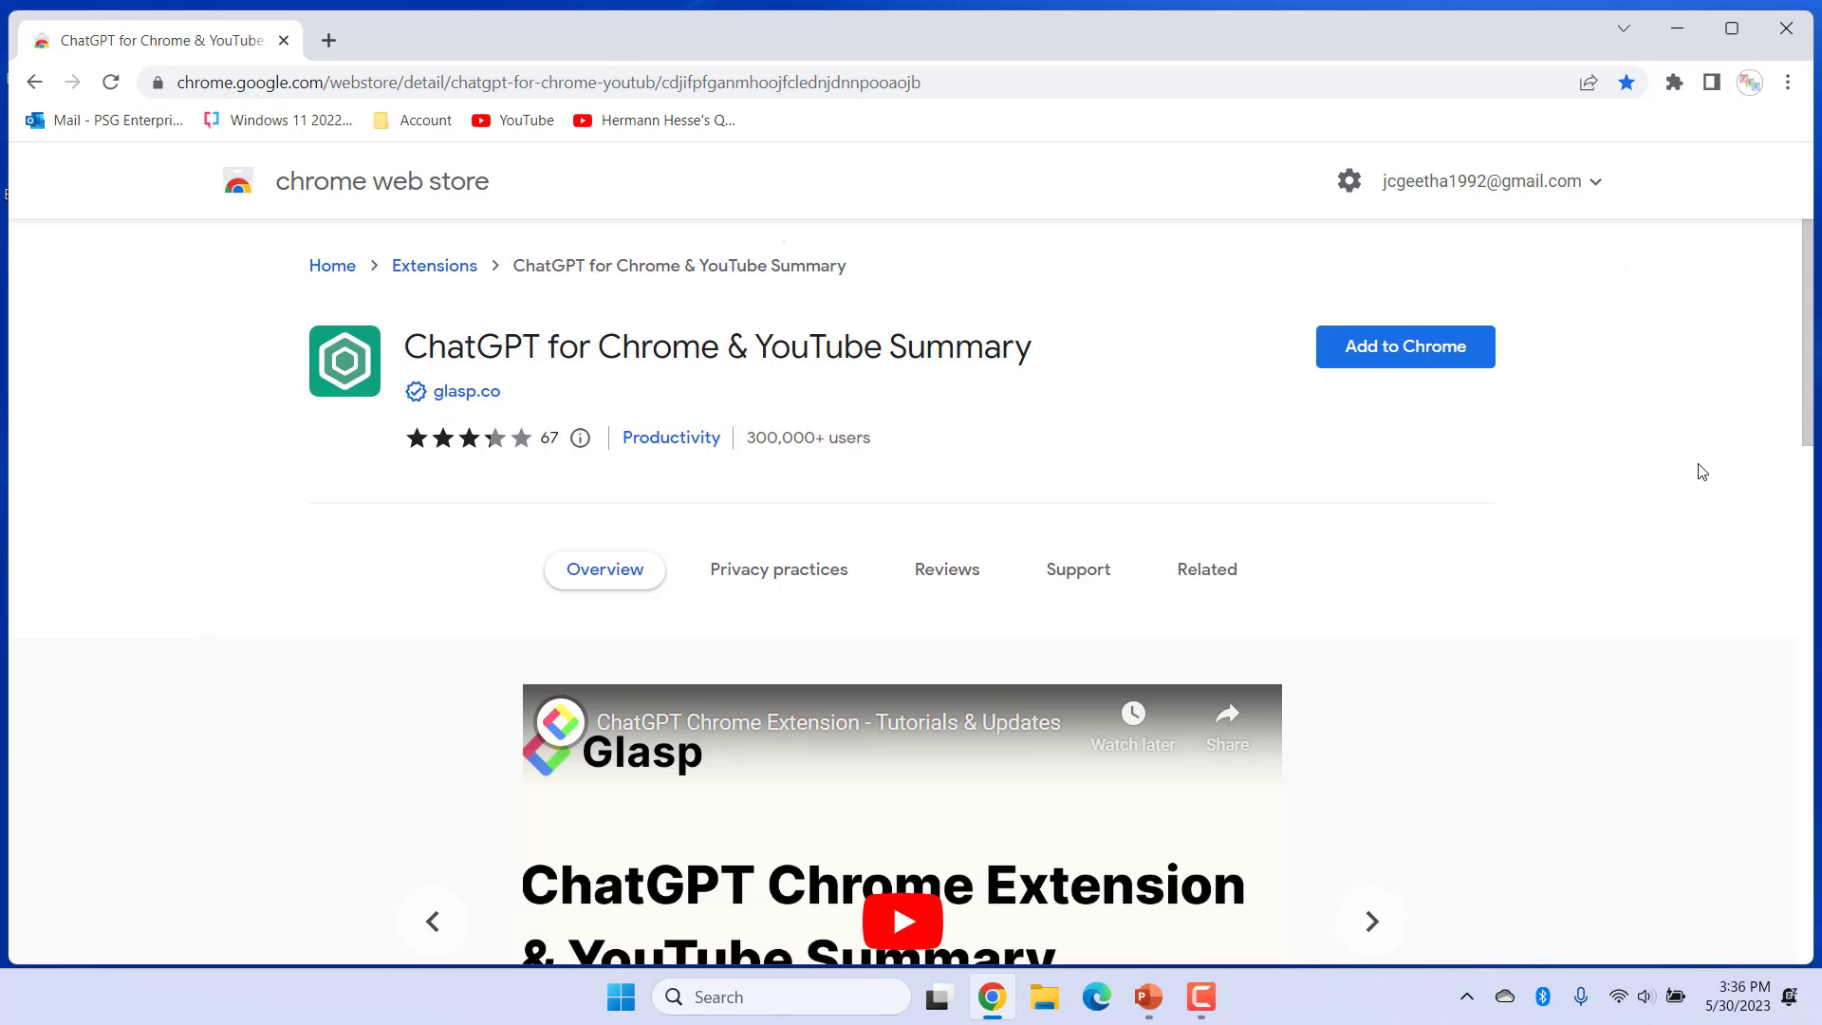
{"action": "left_click", "coordinate": [1384, 357]}
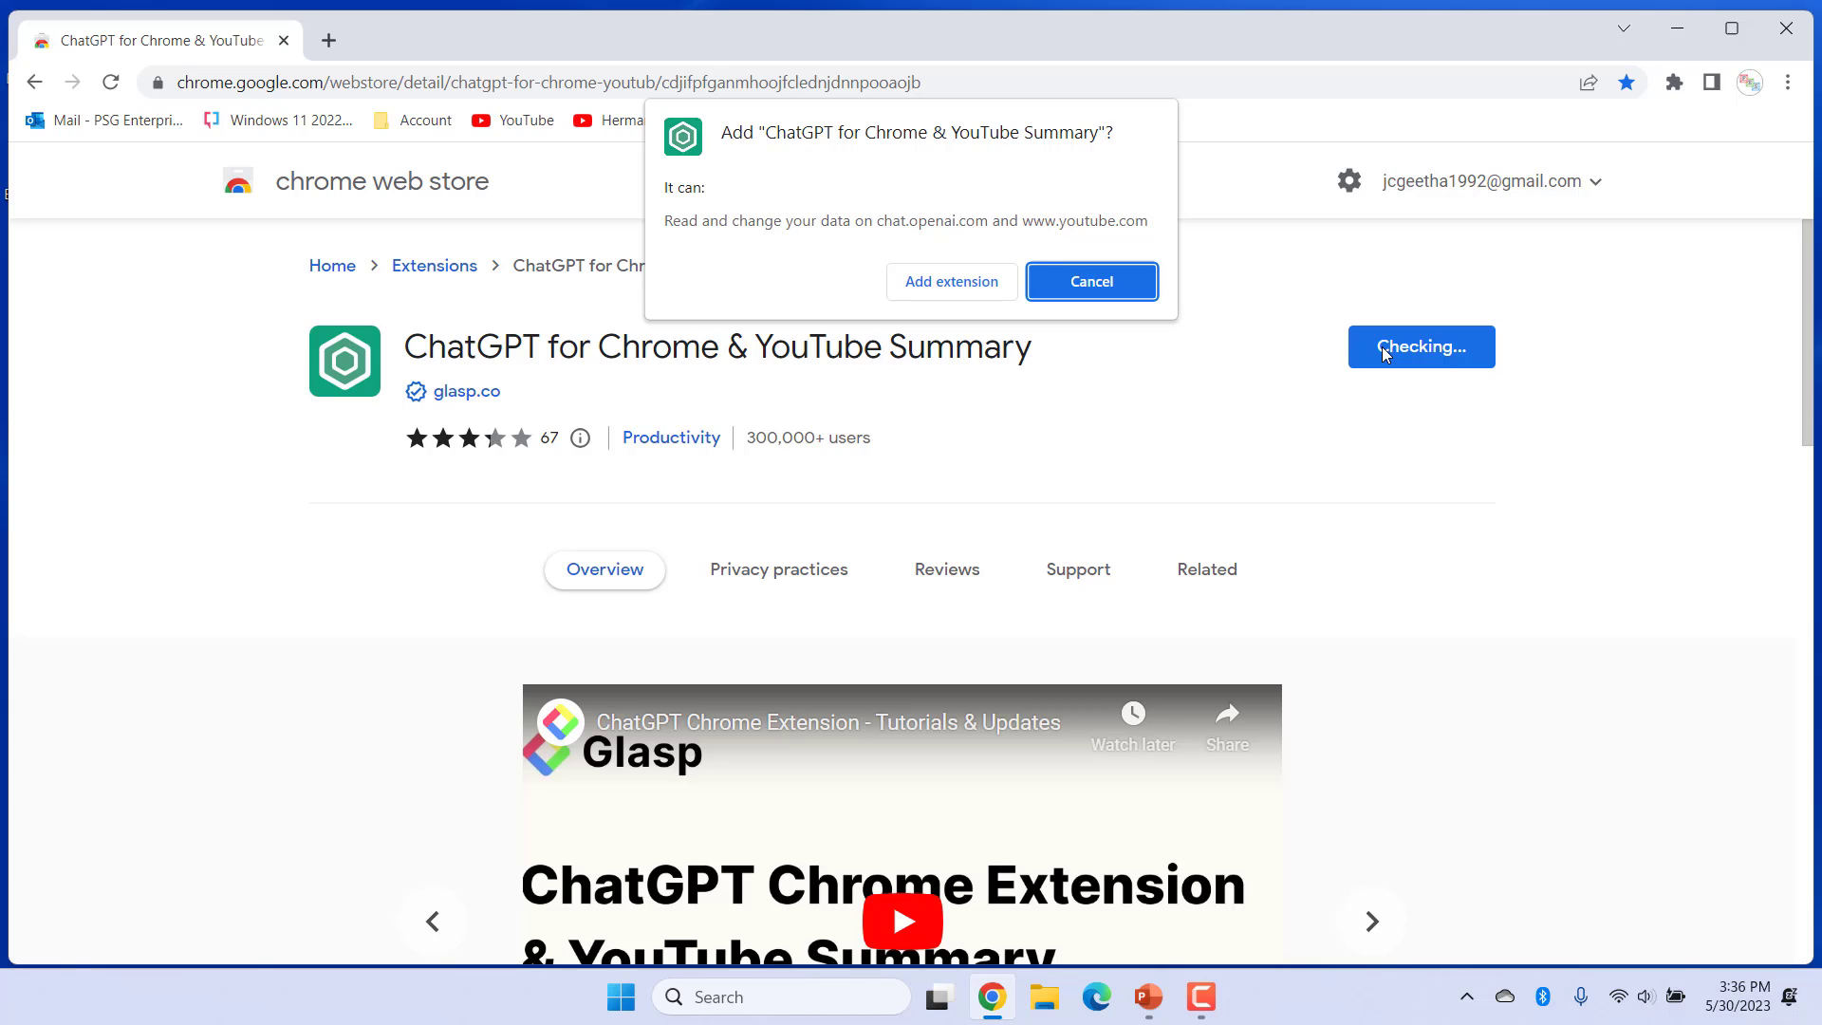
{"action": "left_click", "coordinate": [917, 287]}
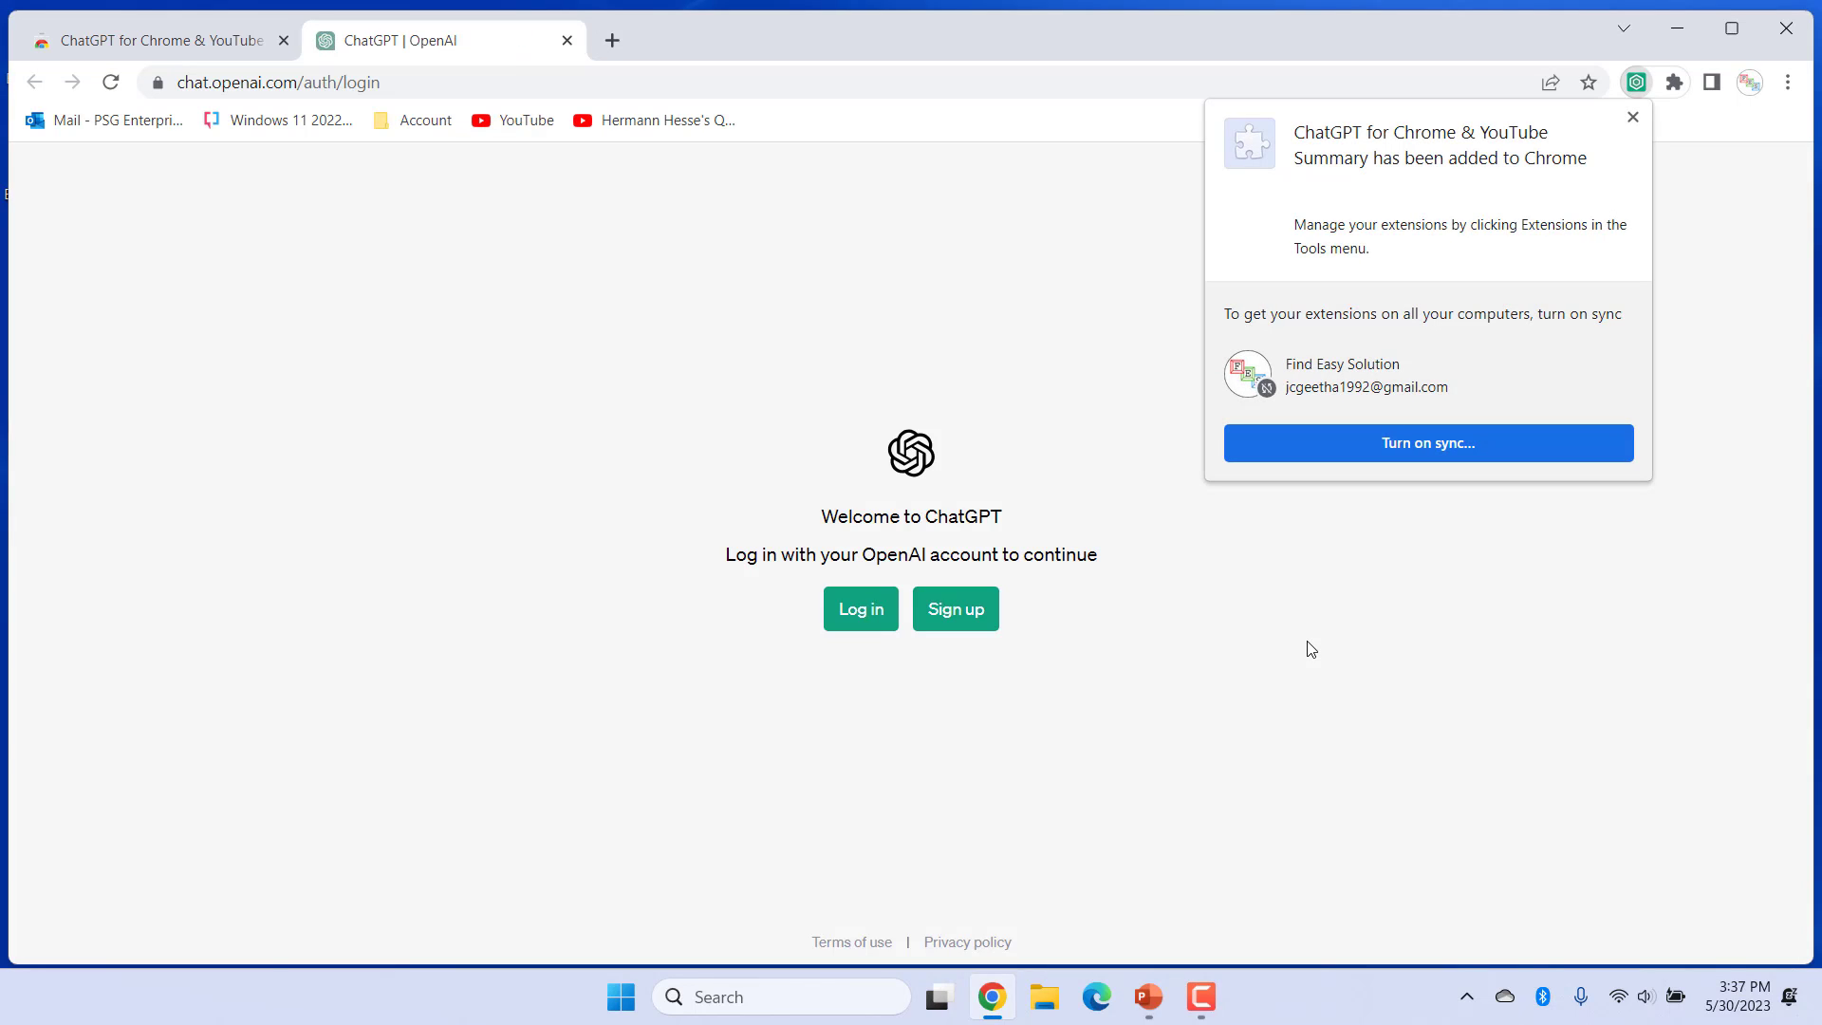
Dismiss the extension-added notice and log in to ChatGPT with the account e-mail and password.
{"action": "left_click", "coordinate": [1633, 117]}
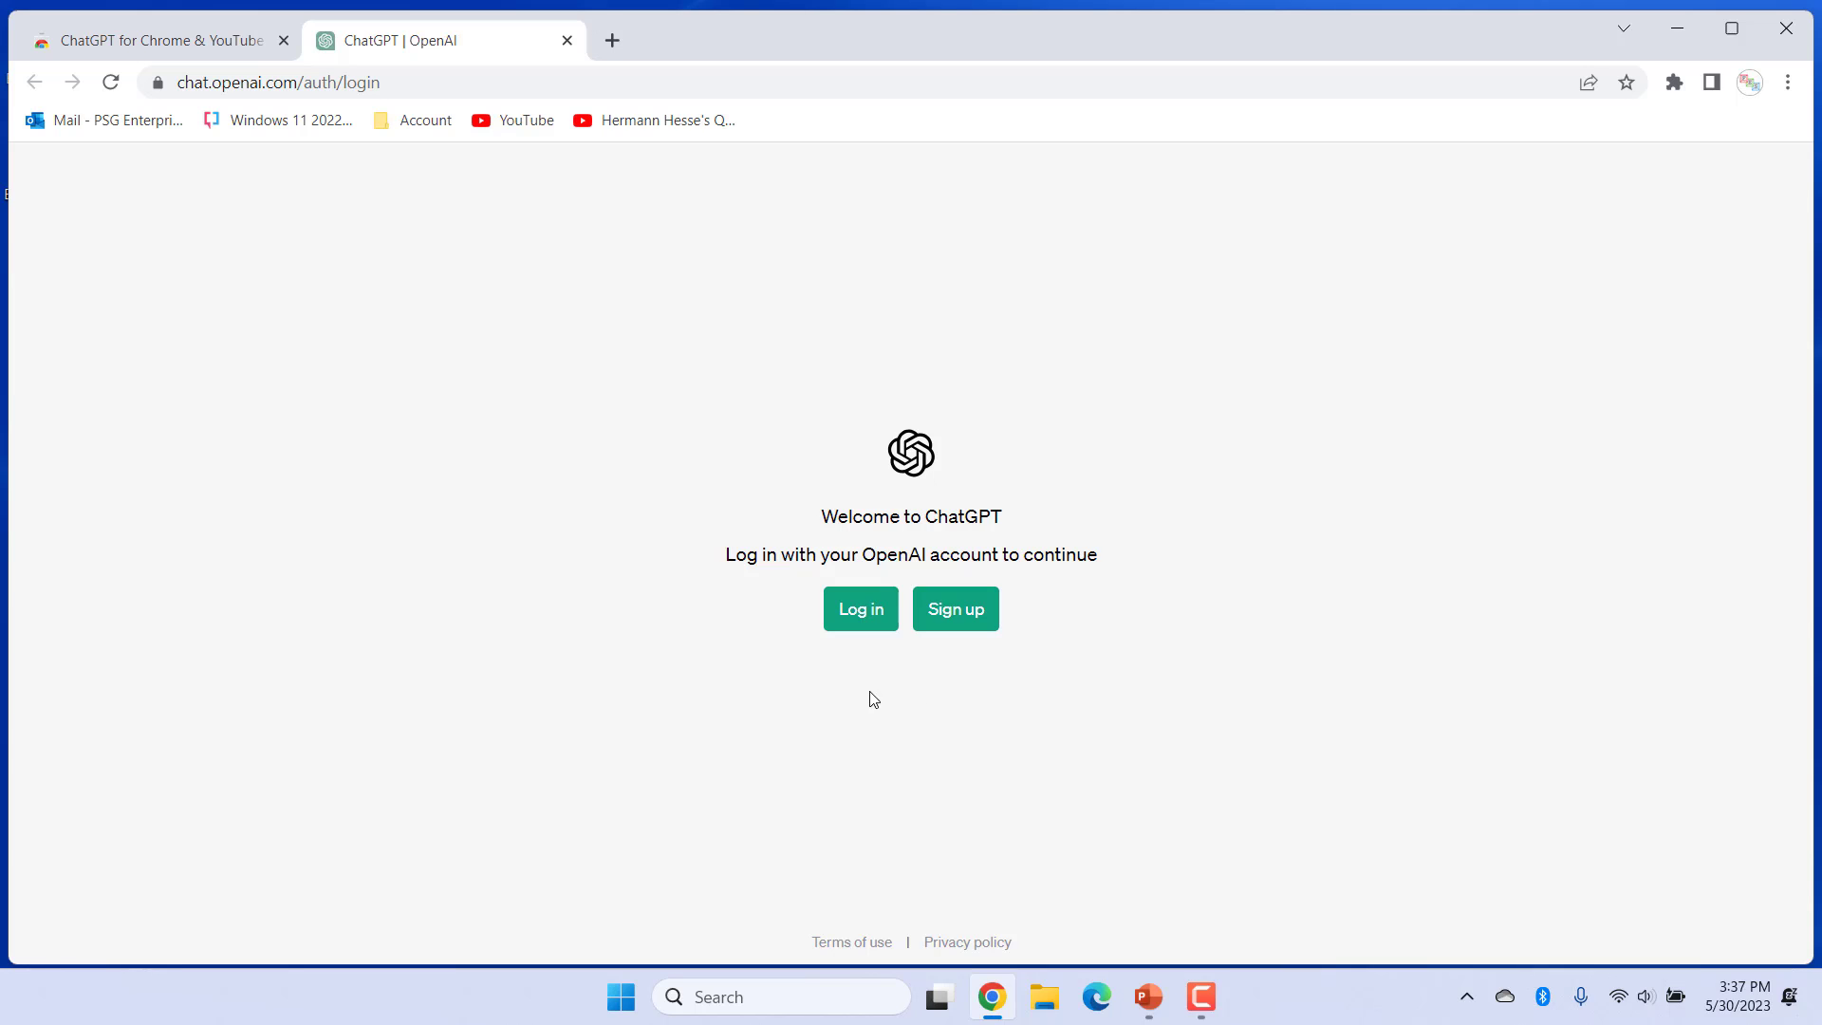
{"action": "left_click", "coordinate": [851, 612]}
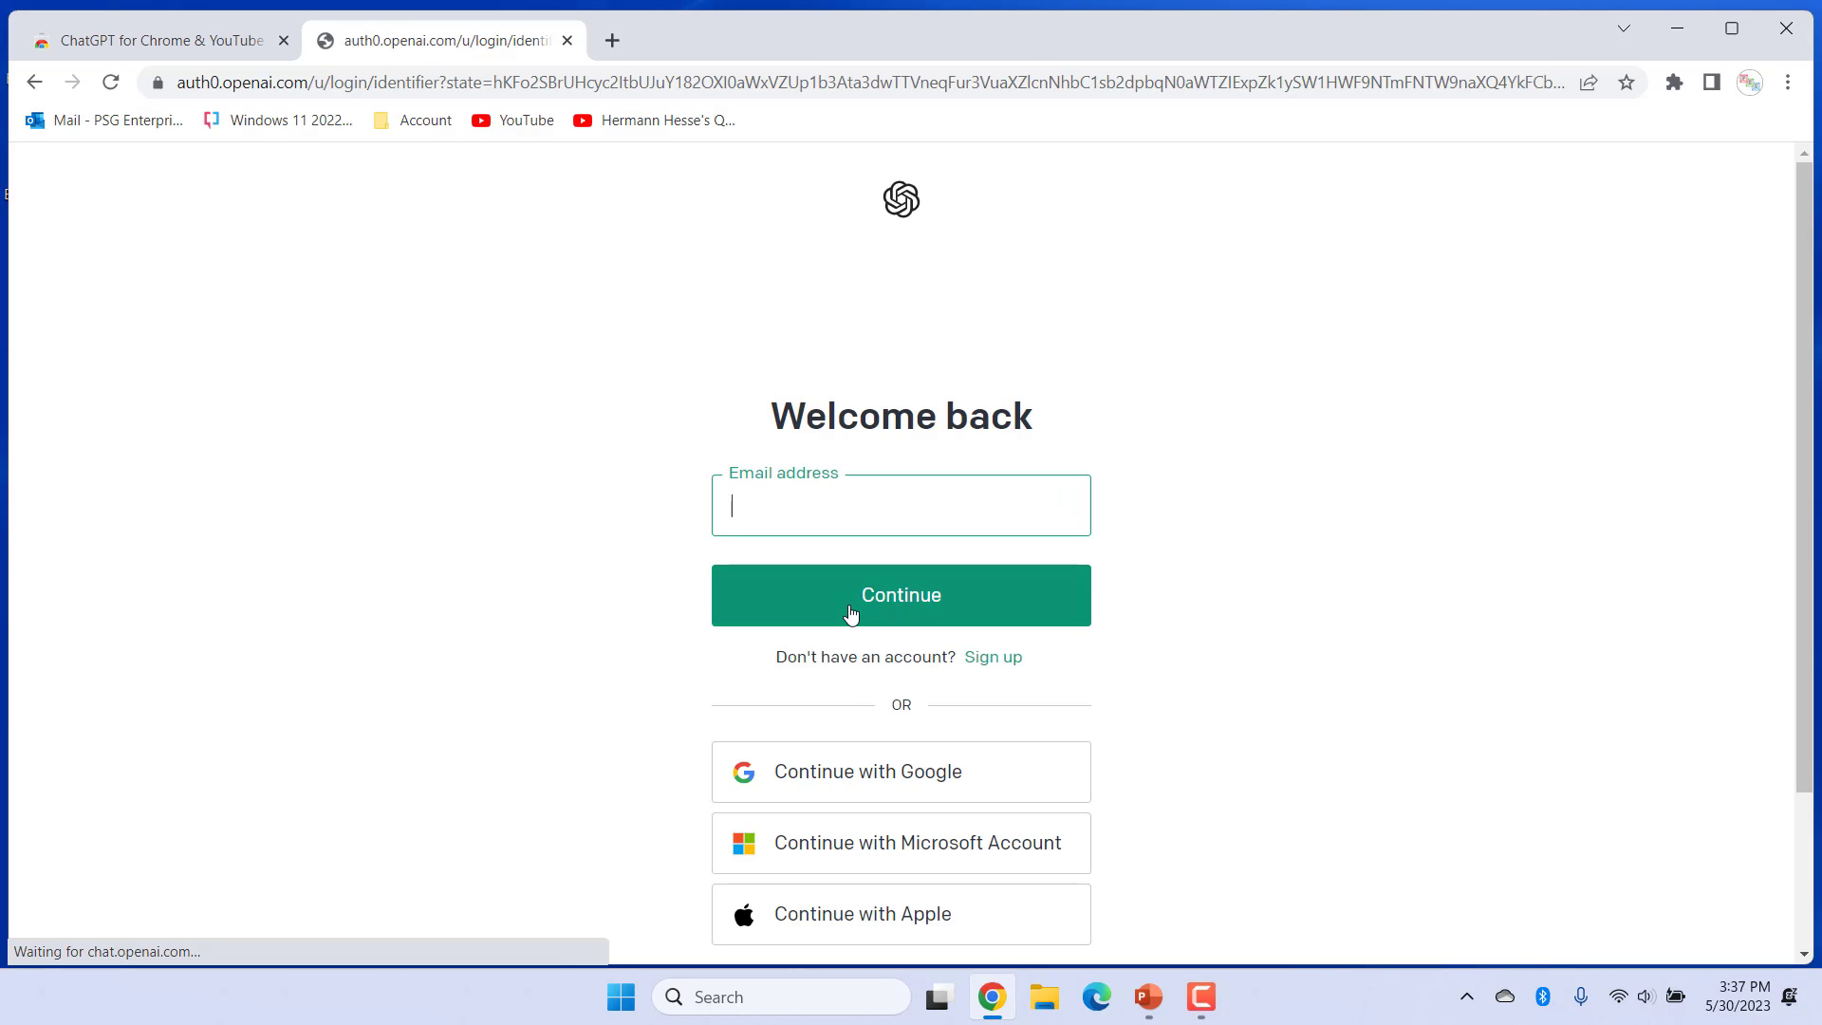
{"action": "left_click", "coordinate": [852, 612]}
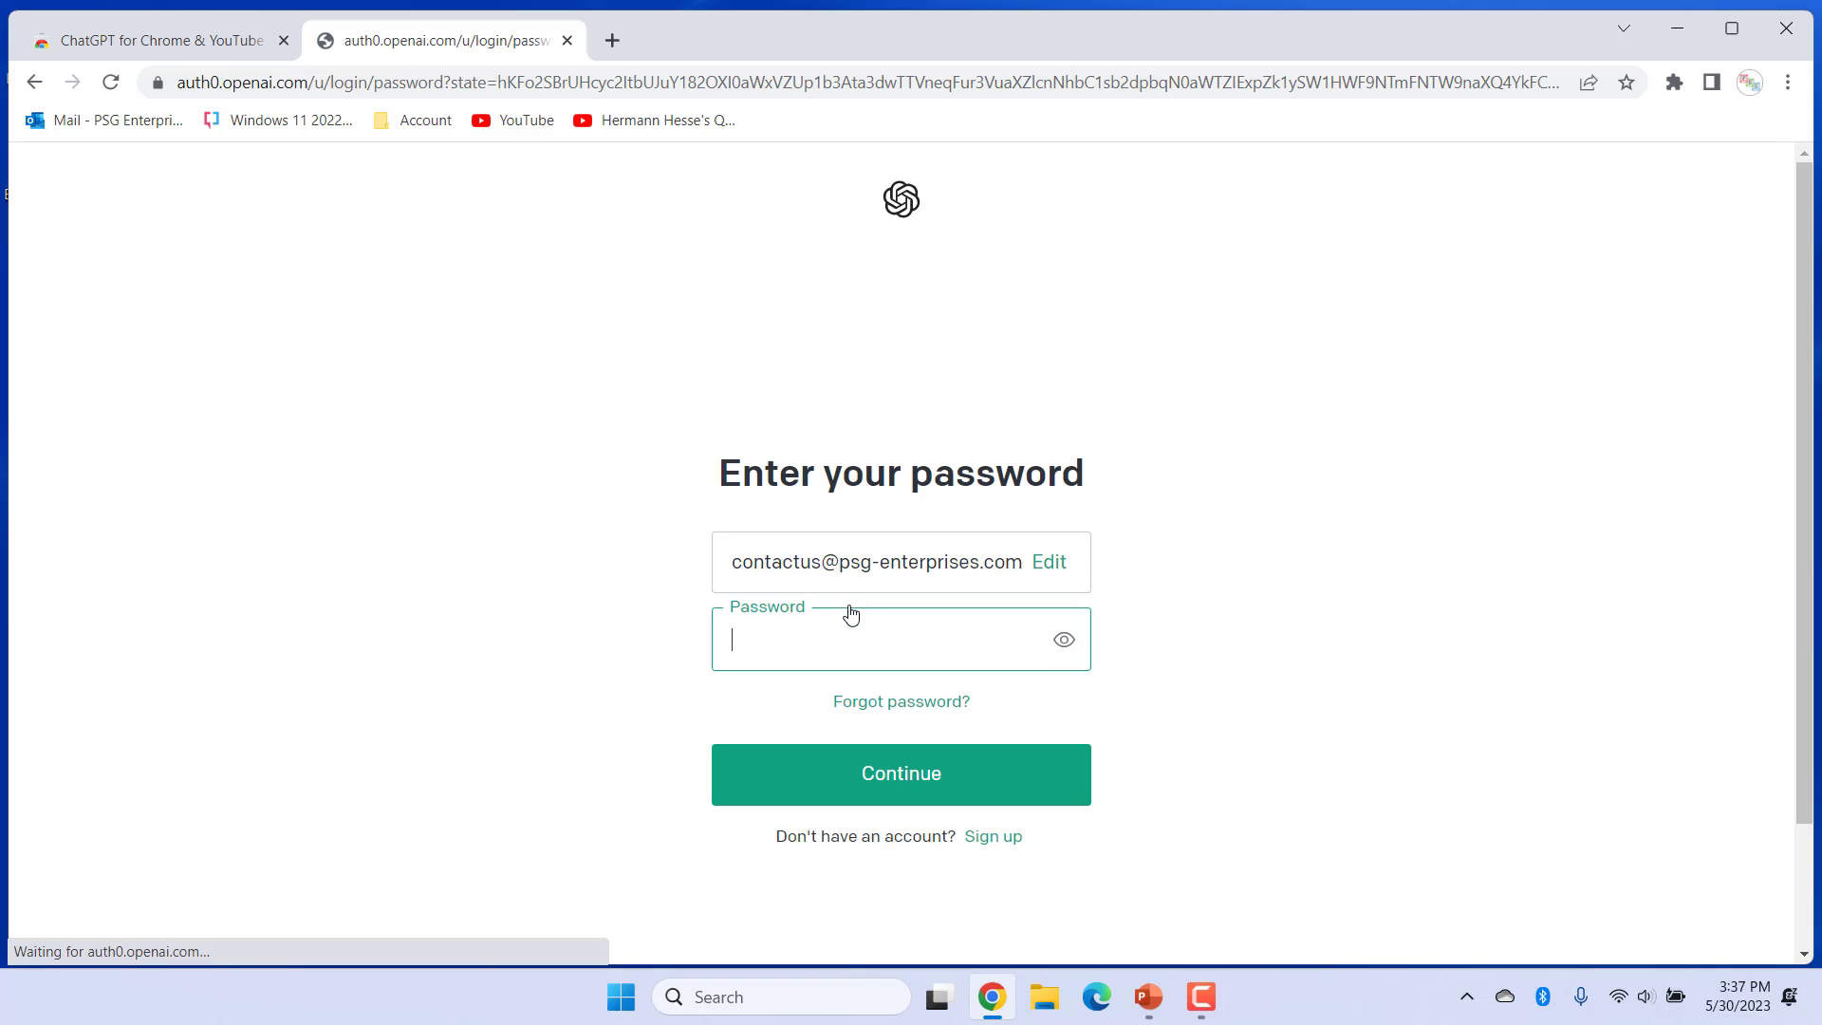
{"action": "left_click", "coordinate": [918, 790]}
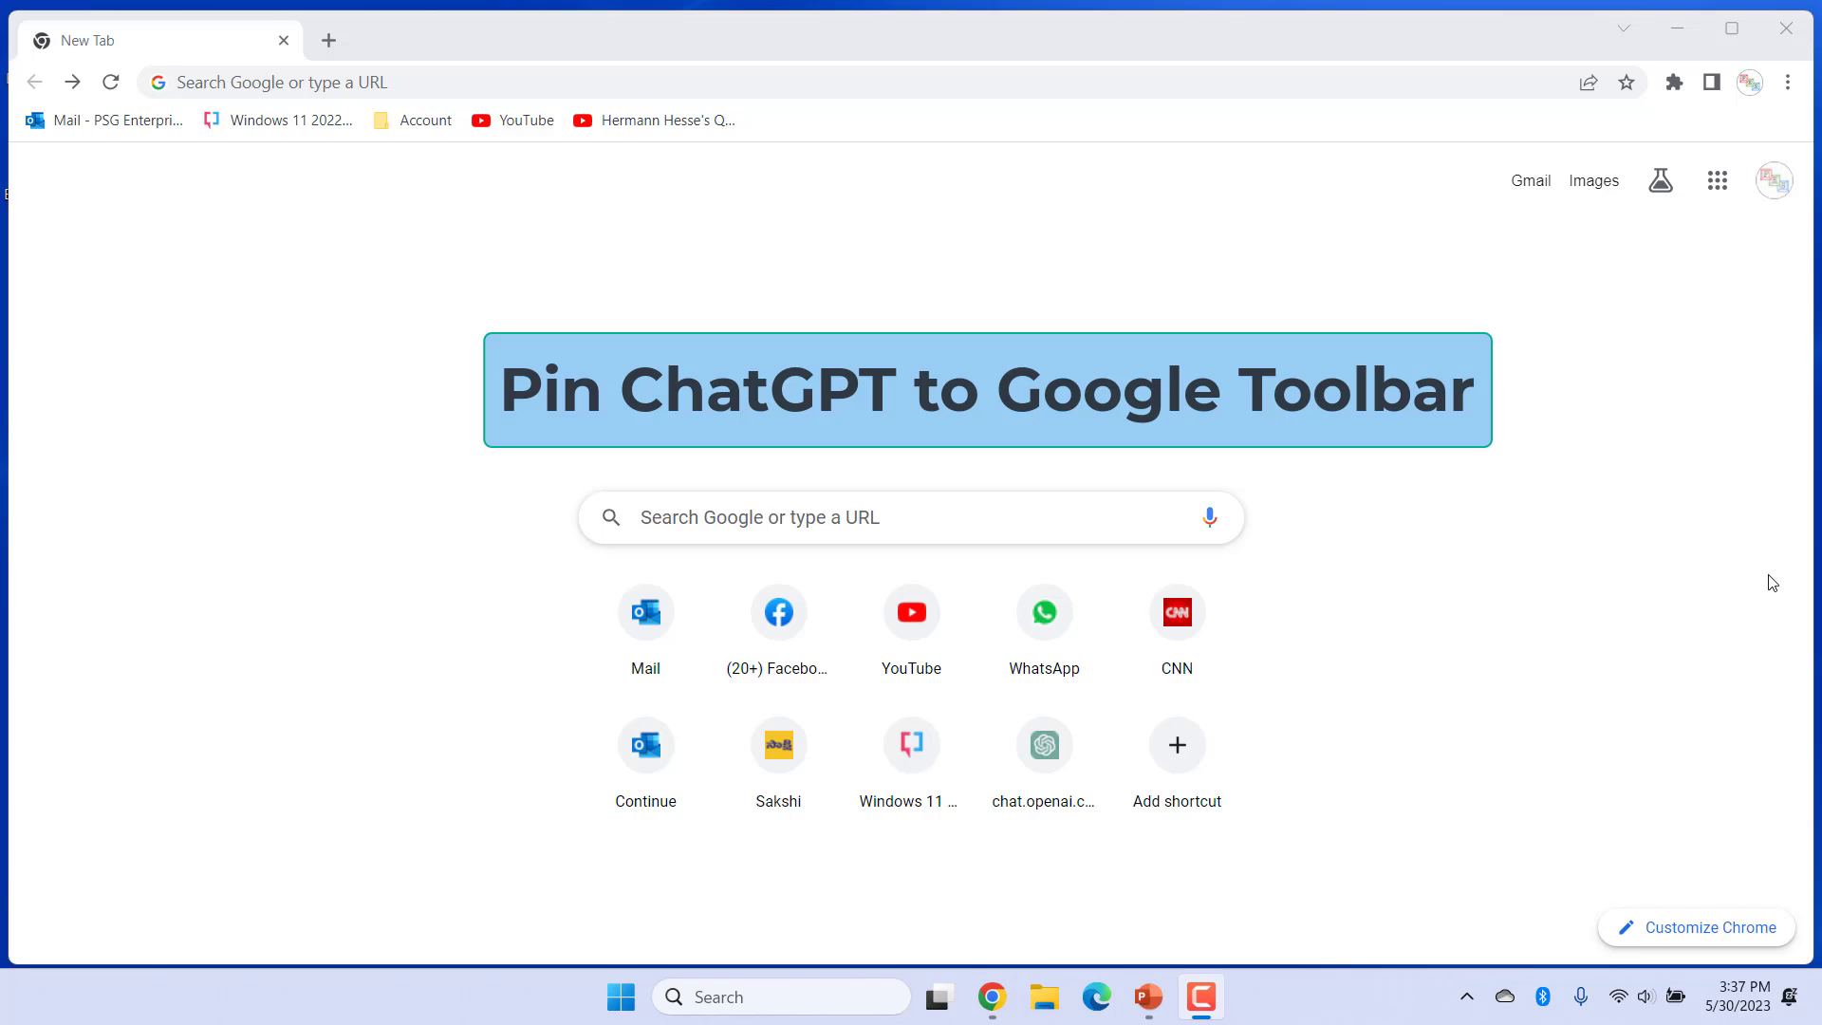
Pin ChatGPT for Chrome to the toolbar and open its chat popup.
{"action": "left_click", "coordinate": [1673, 87]}
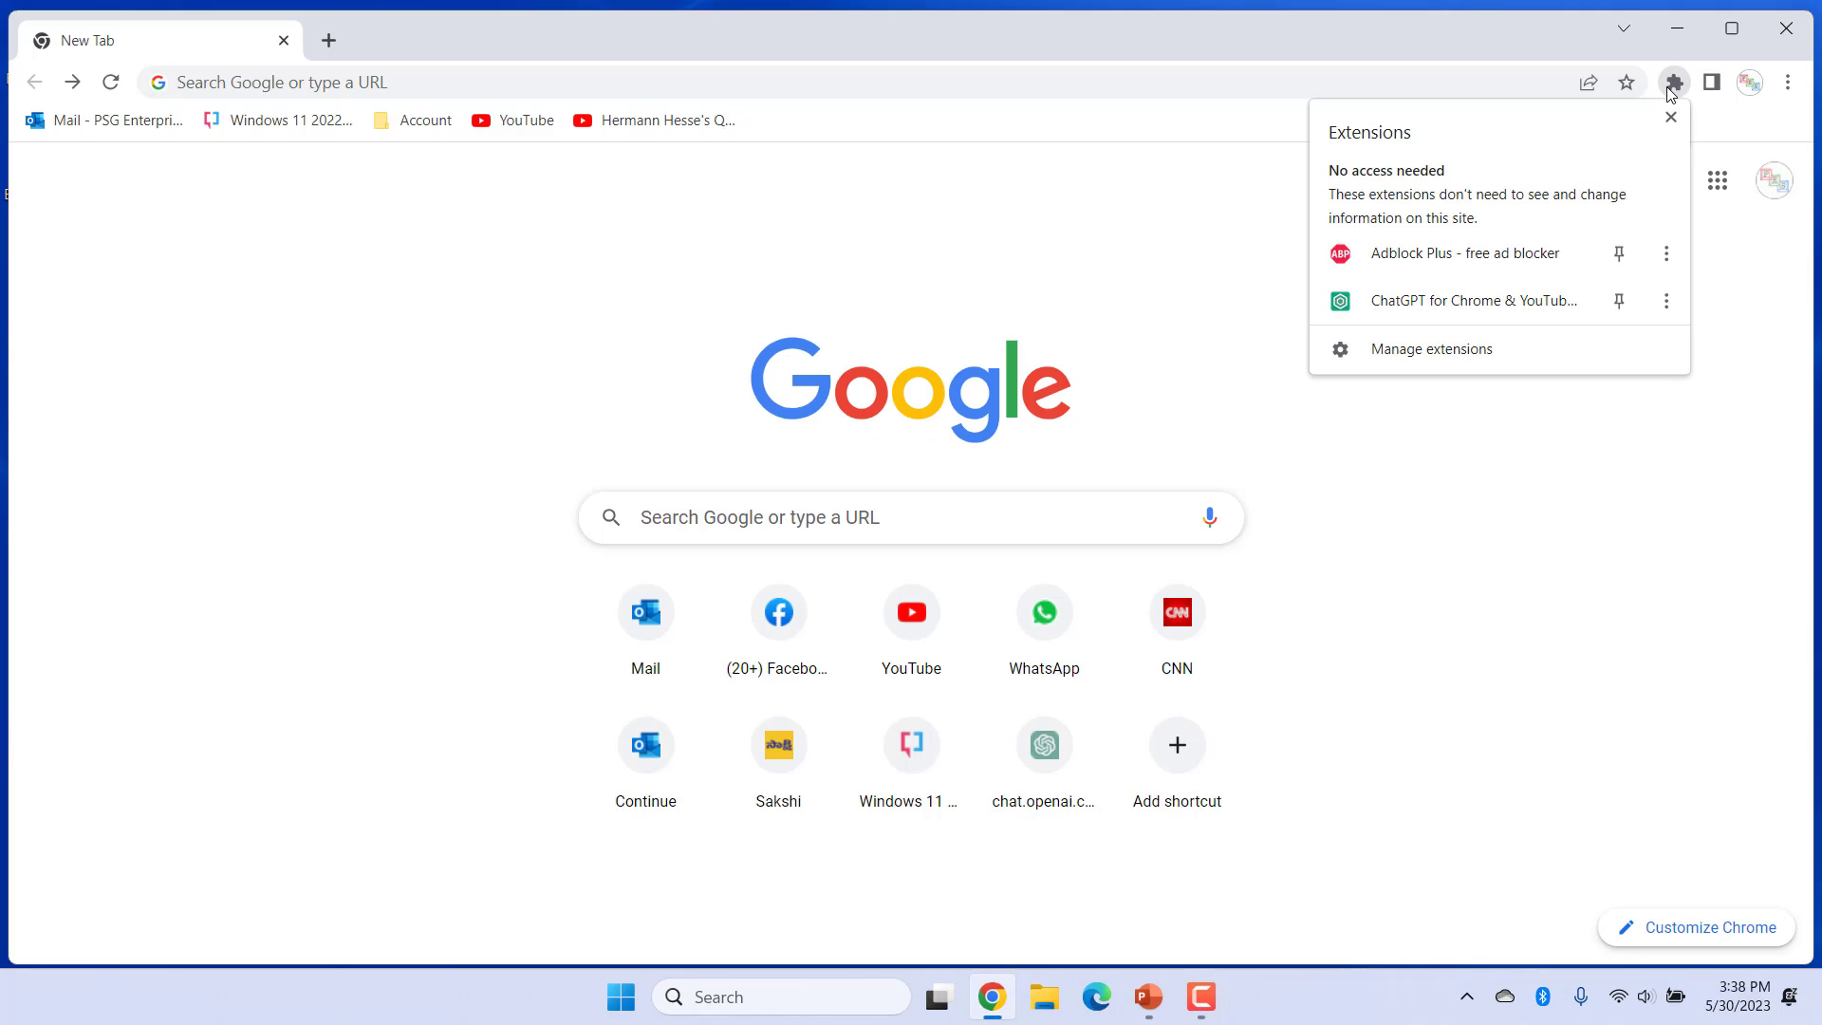
{"action": "left_click", "coordinate": [1623, 305]}
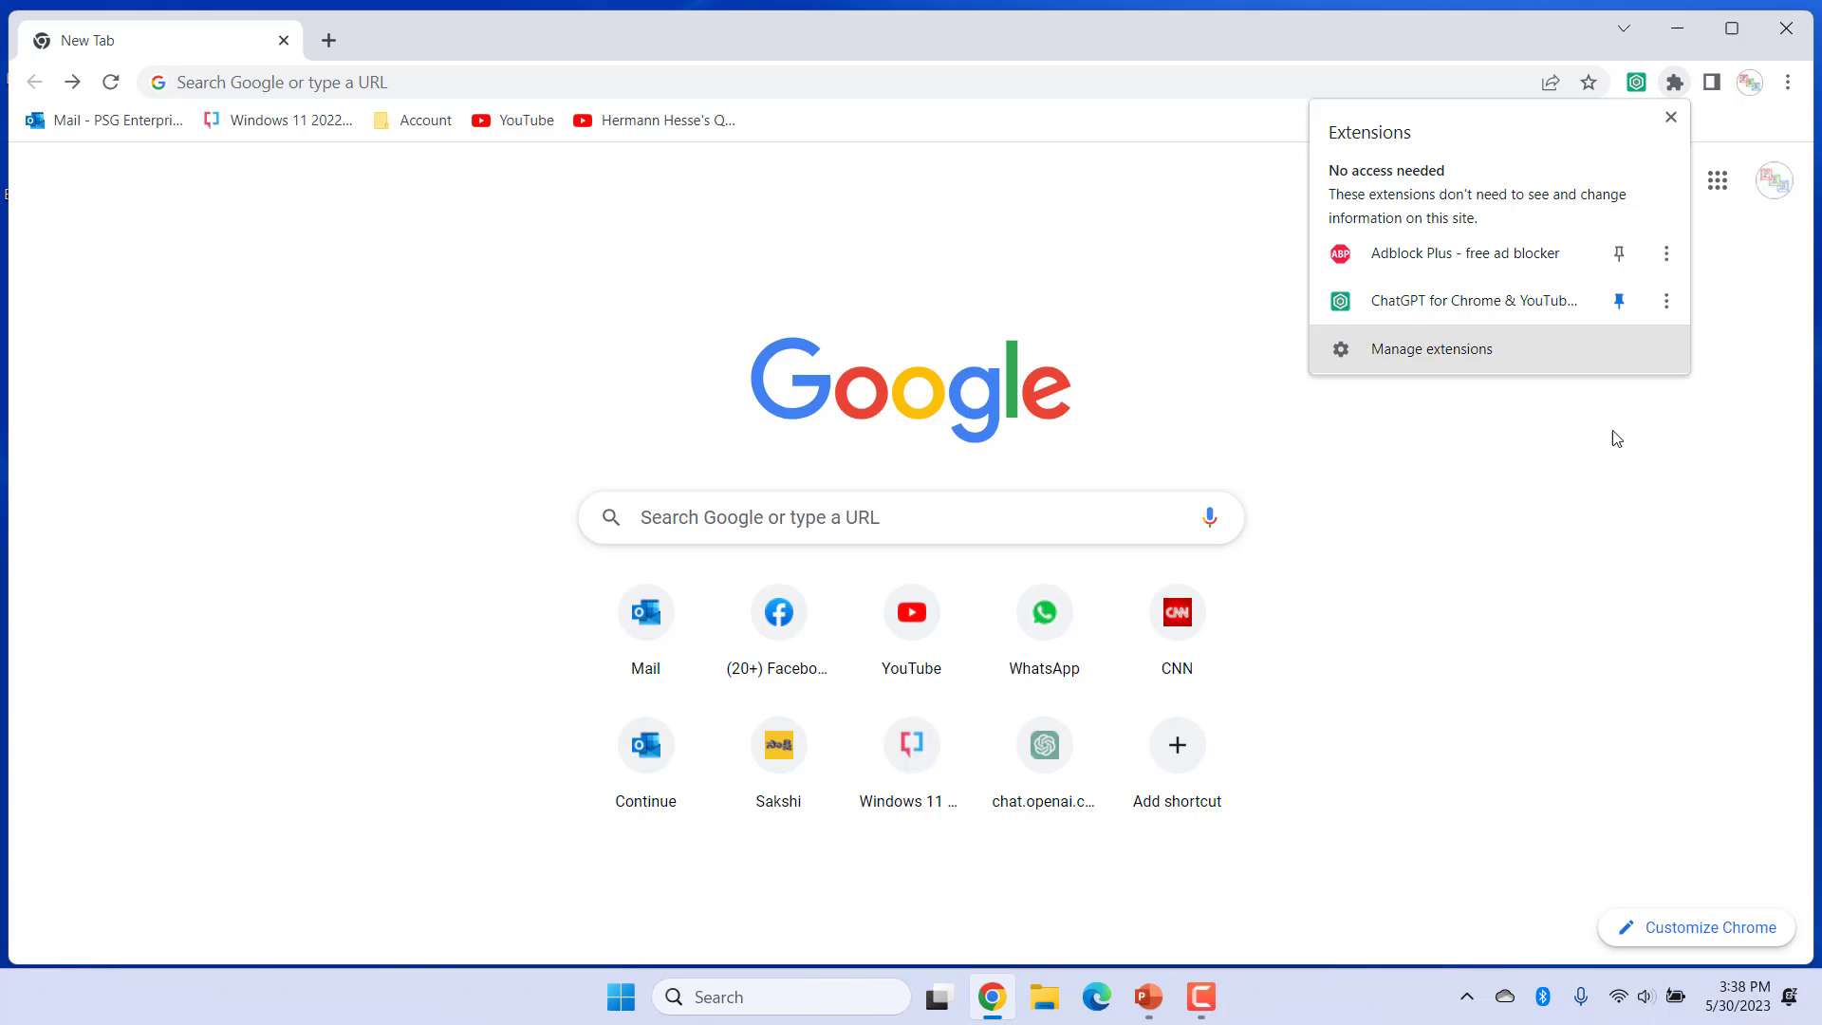
{"action": "left_click", "coordinate": [1616, 457]}
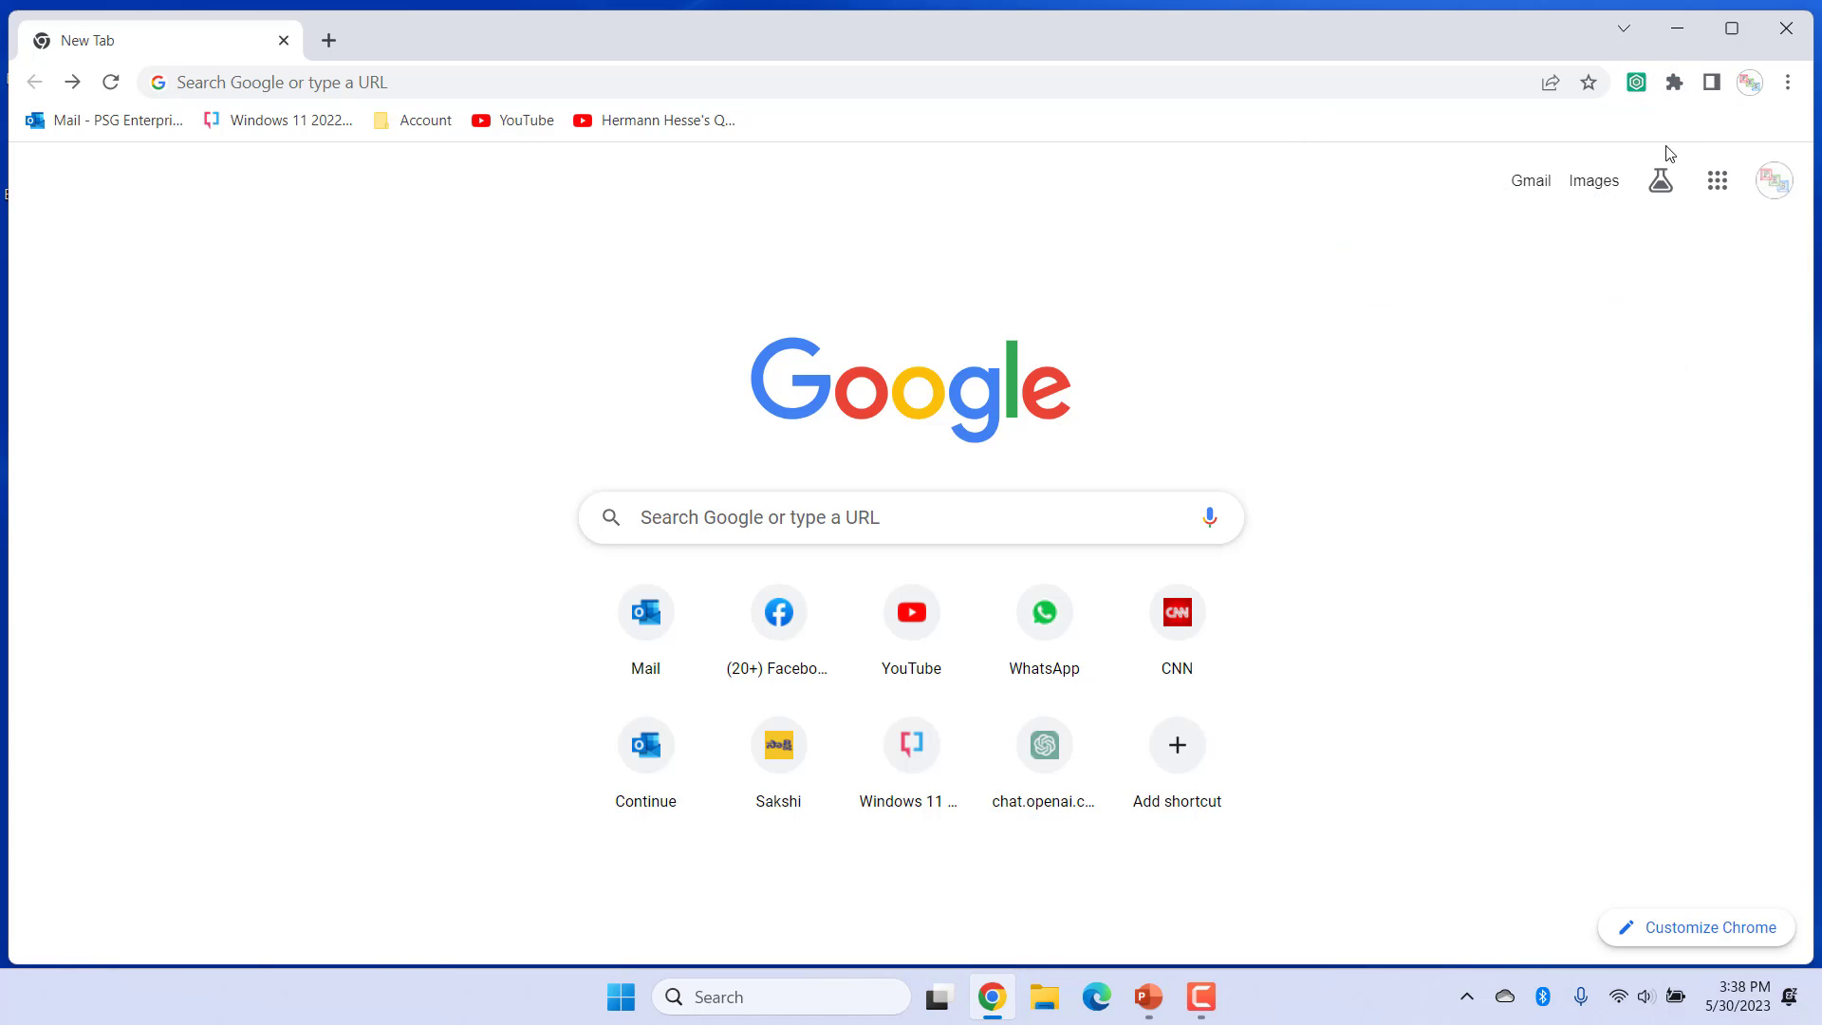
{"action": "left_click", "coordinate": [1637, 83]}
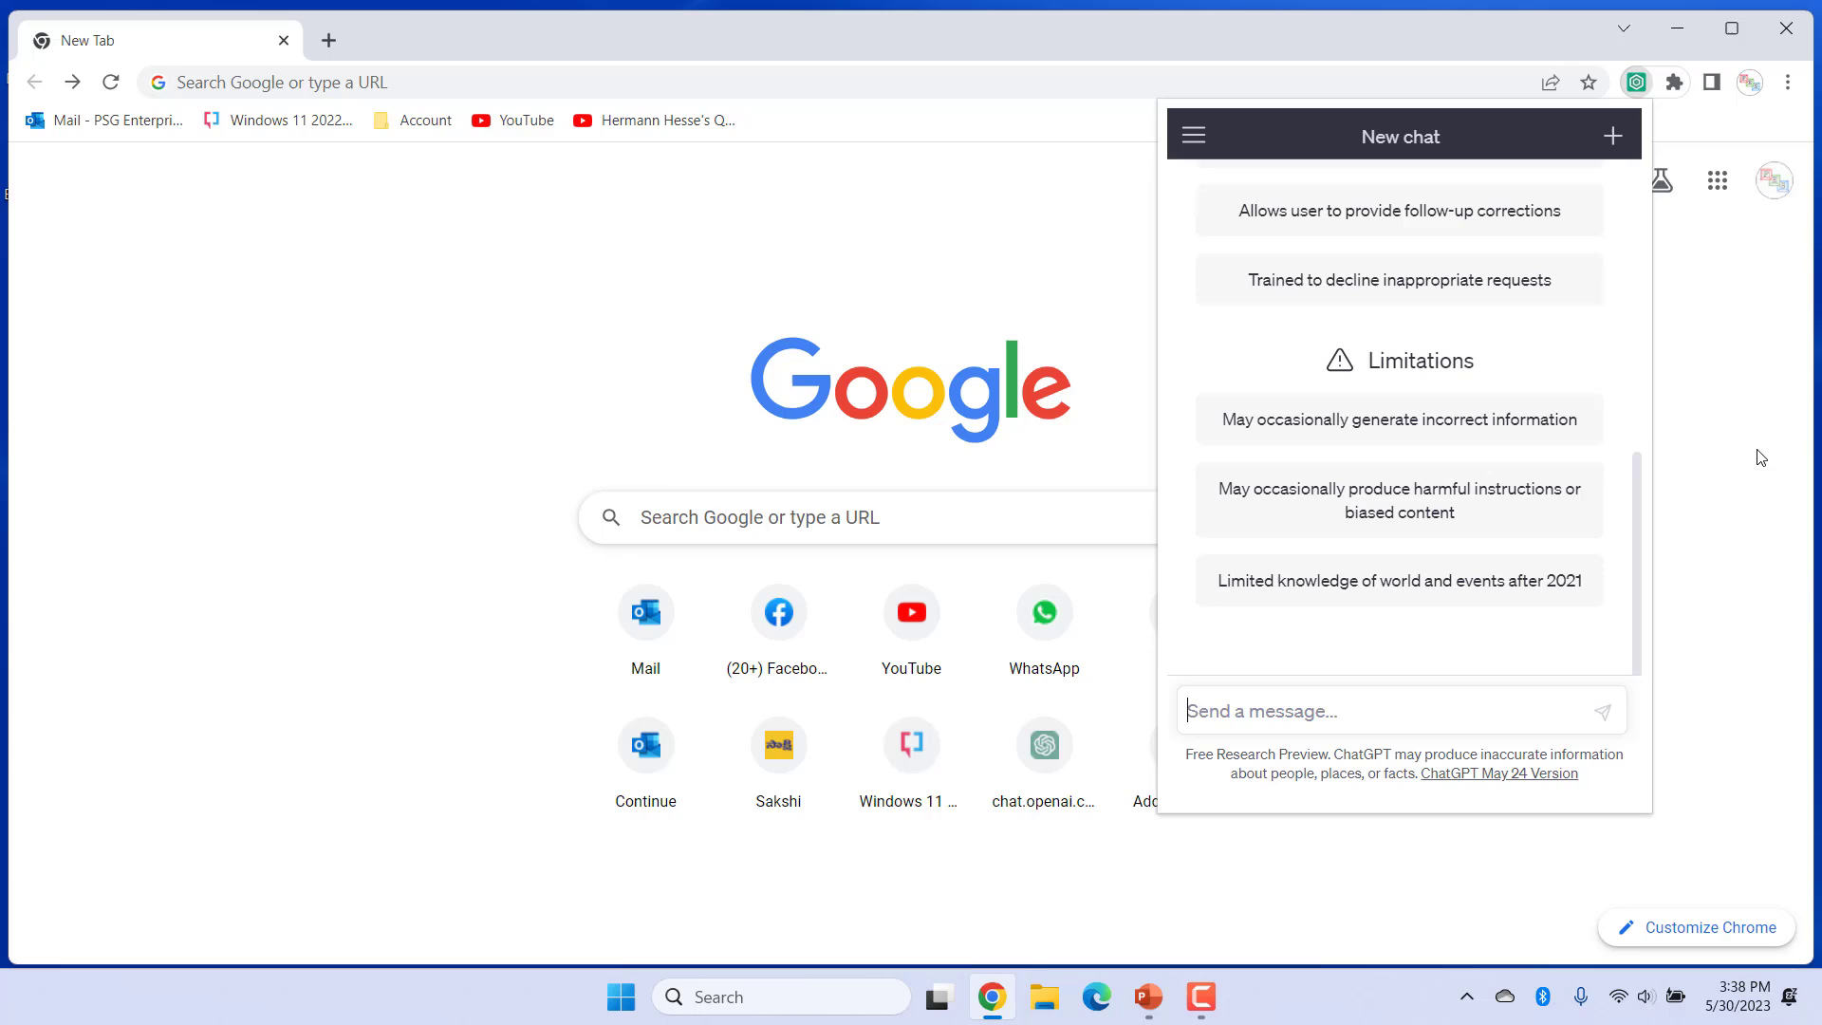
Ask ChatGPT 'Colors of Rose' in the extension popup, then close the popup.
{"action": "type", "text": "Colors of Rose"}
{"action": "left_click", "coordinate": [1604, 722]}
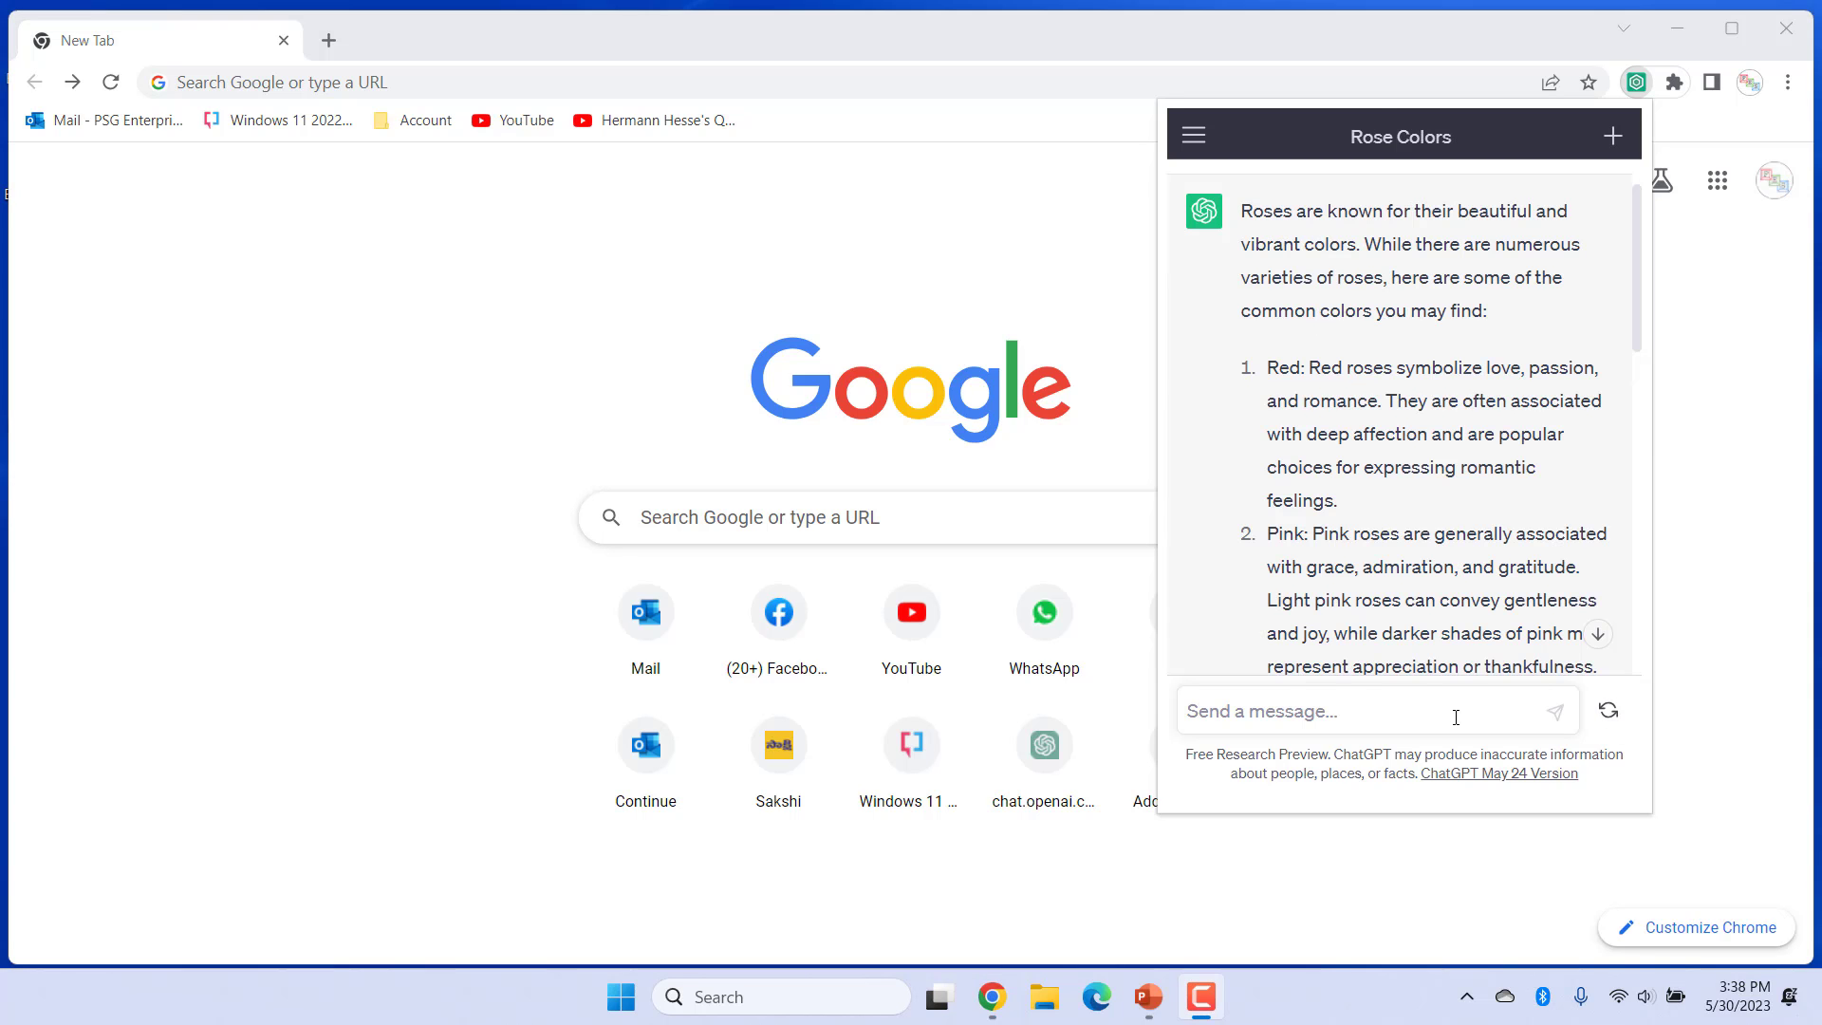
{"action": "left_click", "coordinate": [1718, 265]}
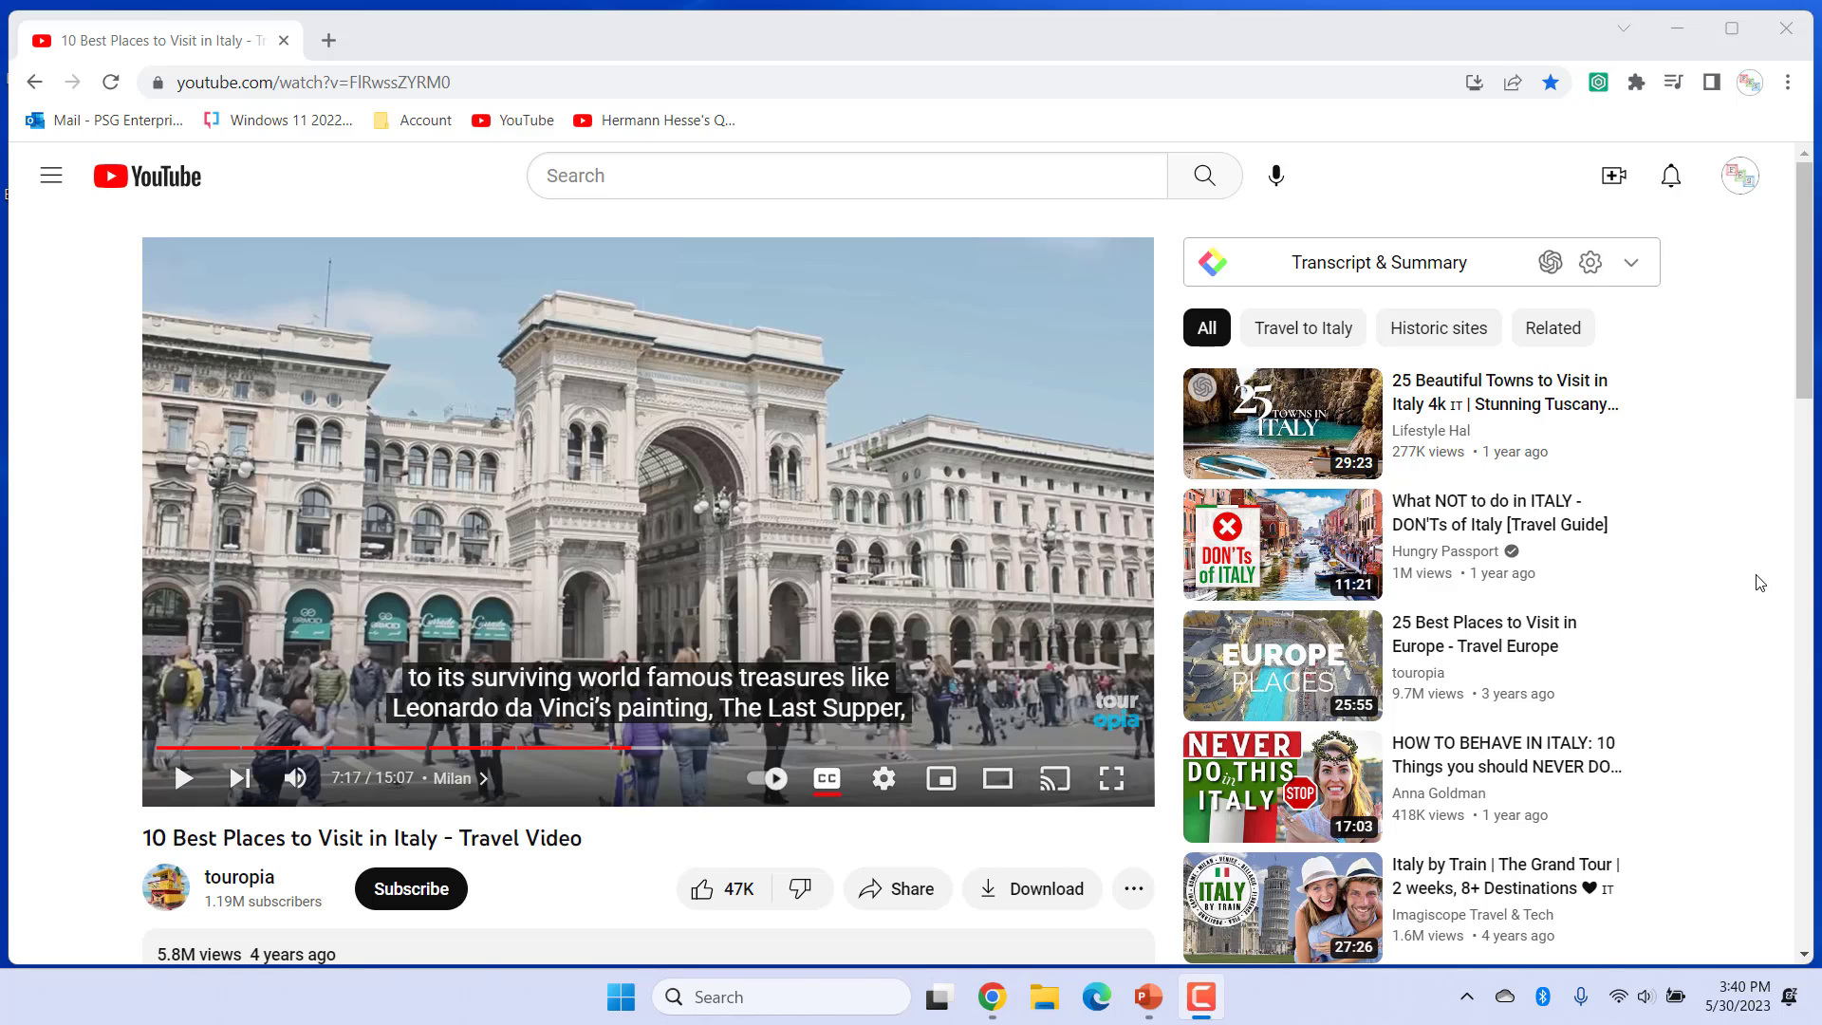
Expand the Italy video's Transcript & Summary panel and jump it to the current time, 07:12.
{"action": "left_click", "coordinate": [1389, 270]}
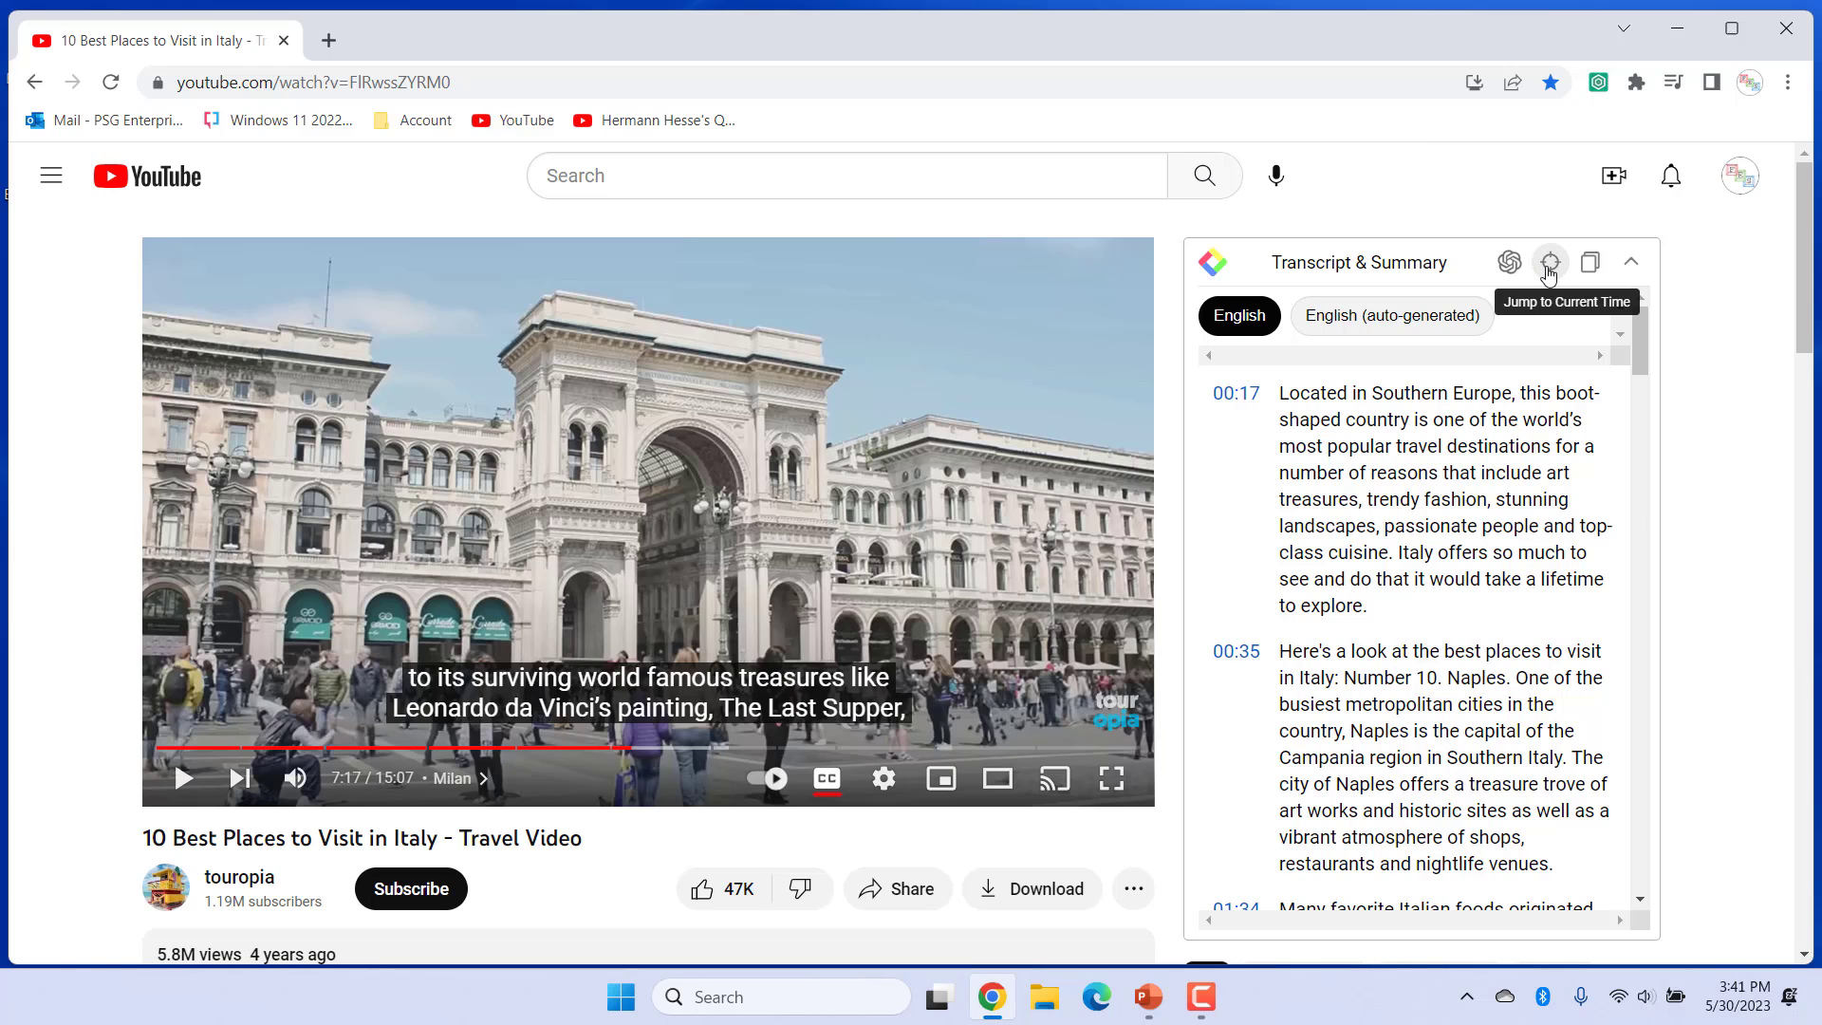
{"action": "left_click", "coordinate": [1549, 265]}
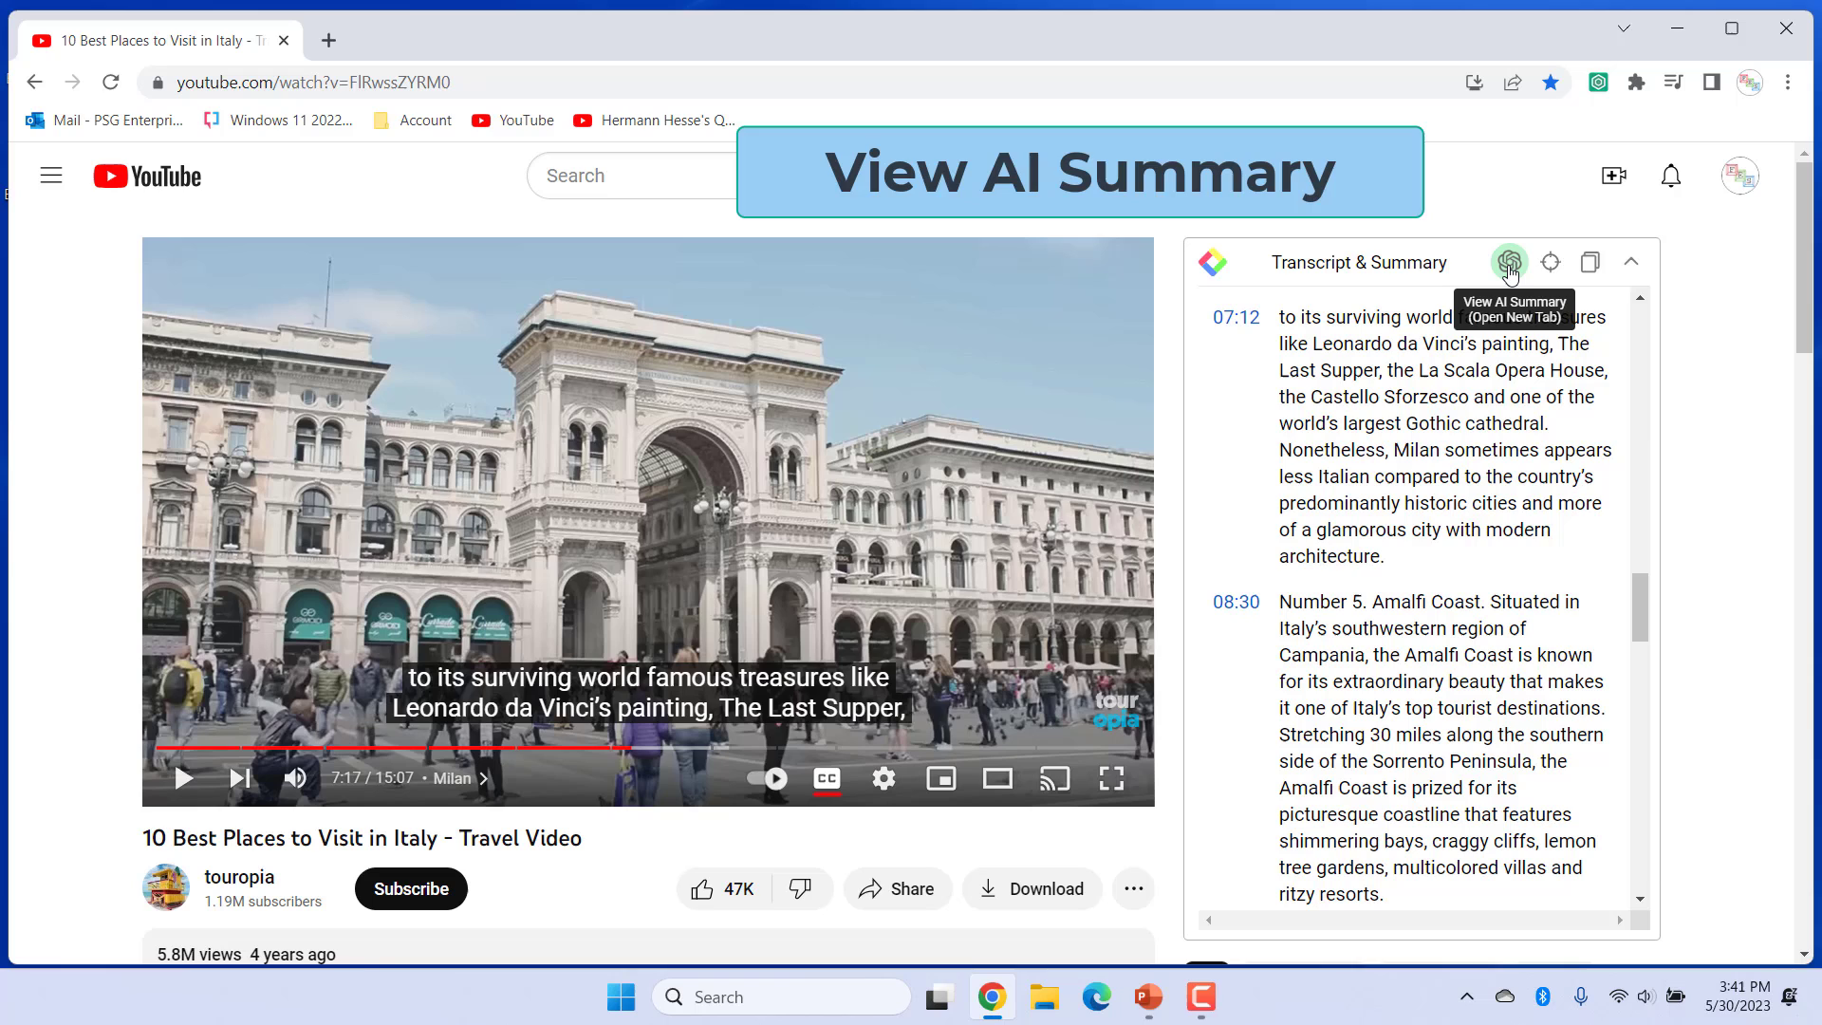
Open the video's AI summary in ChatGPT, then close that tab to return to the video.
{"action": "left_click", "coordinate": [1511, 271]}
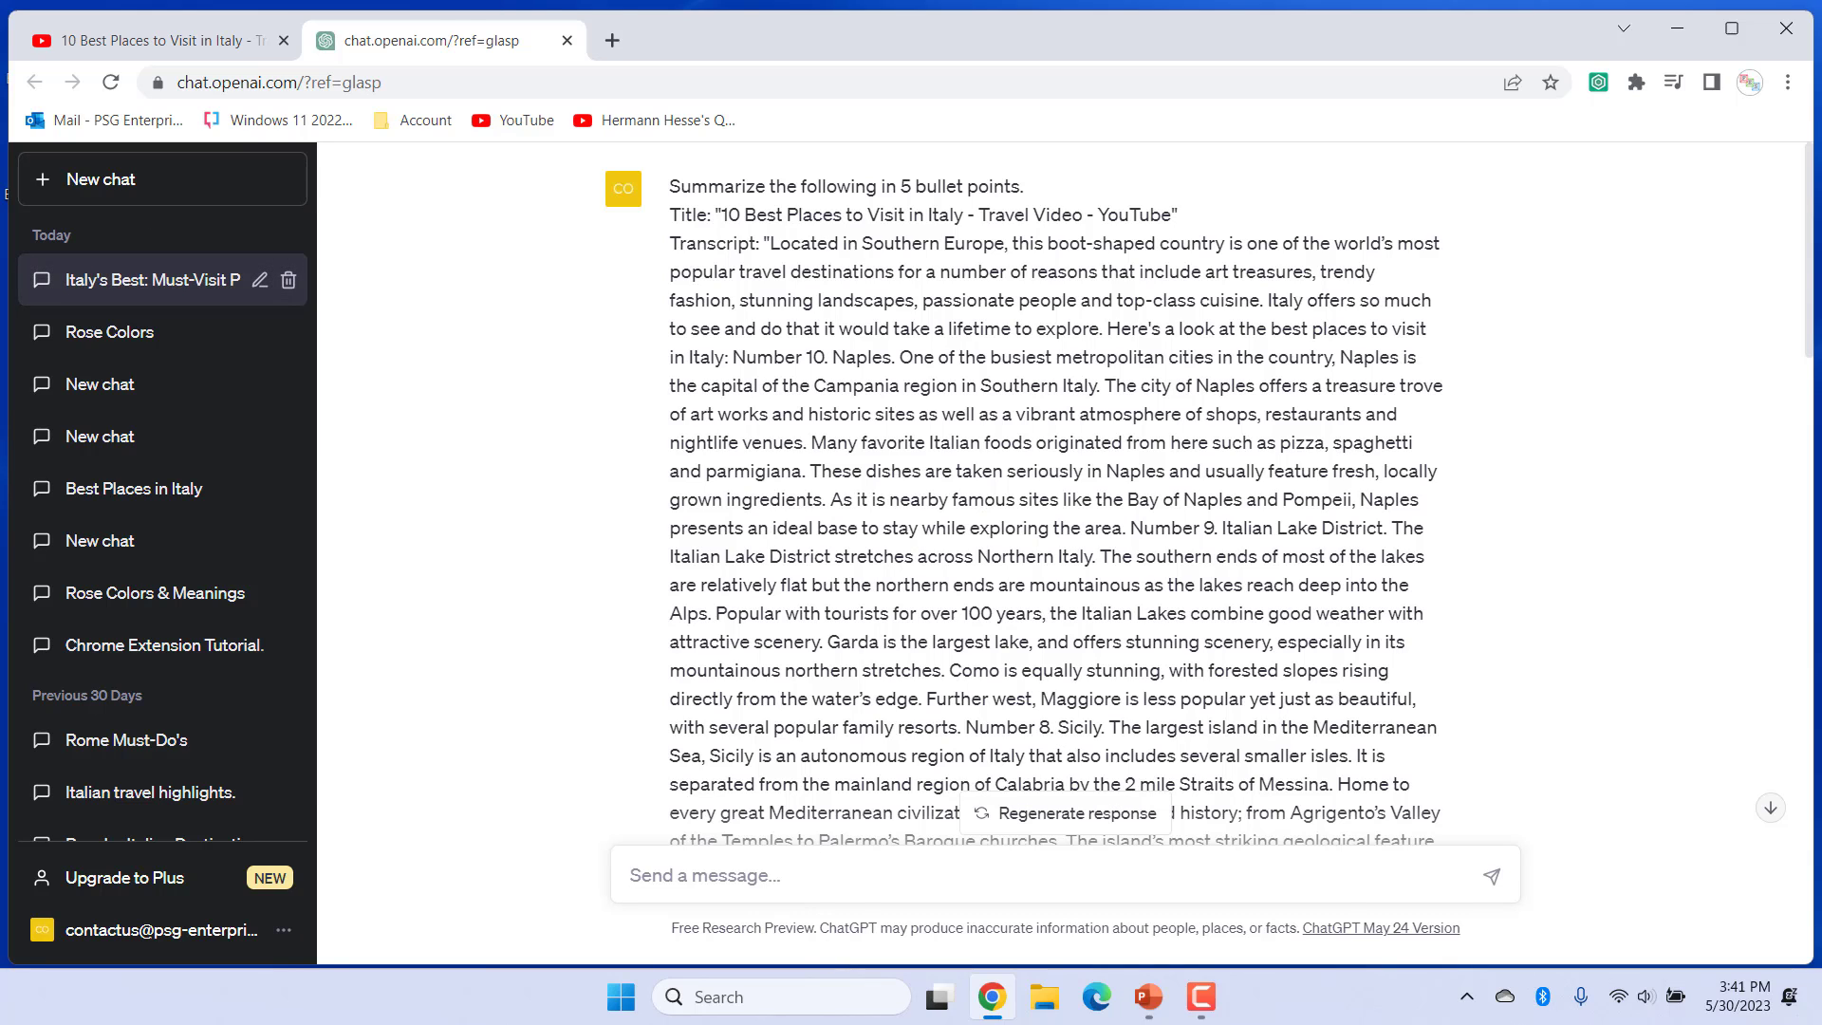
{"action": "left_click", "coordinate": [567, 40]}
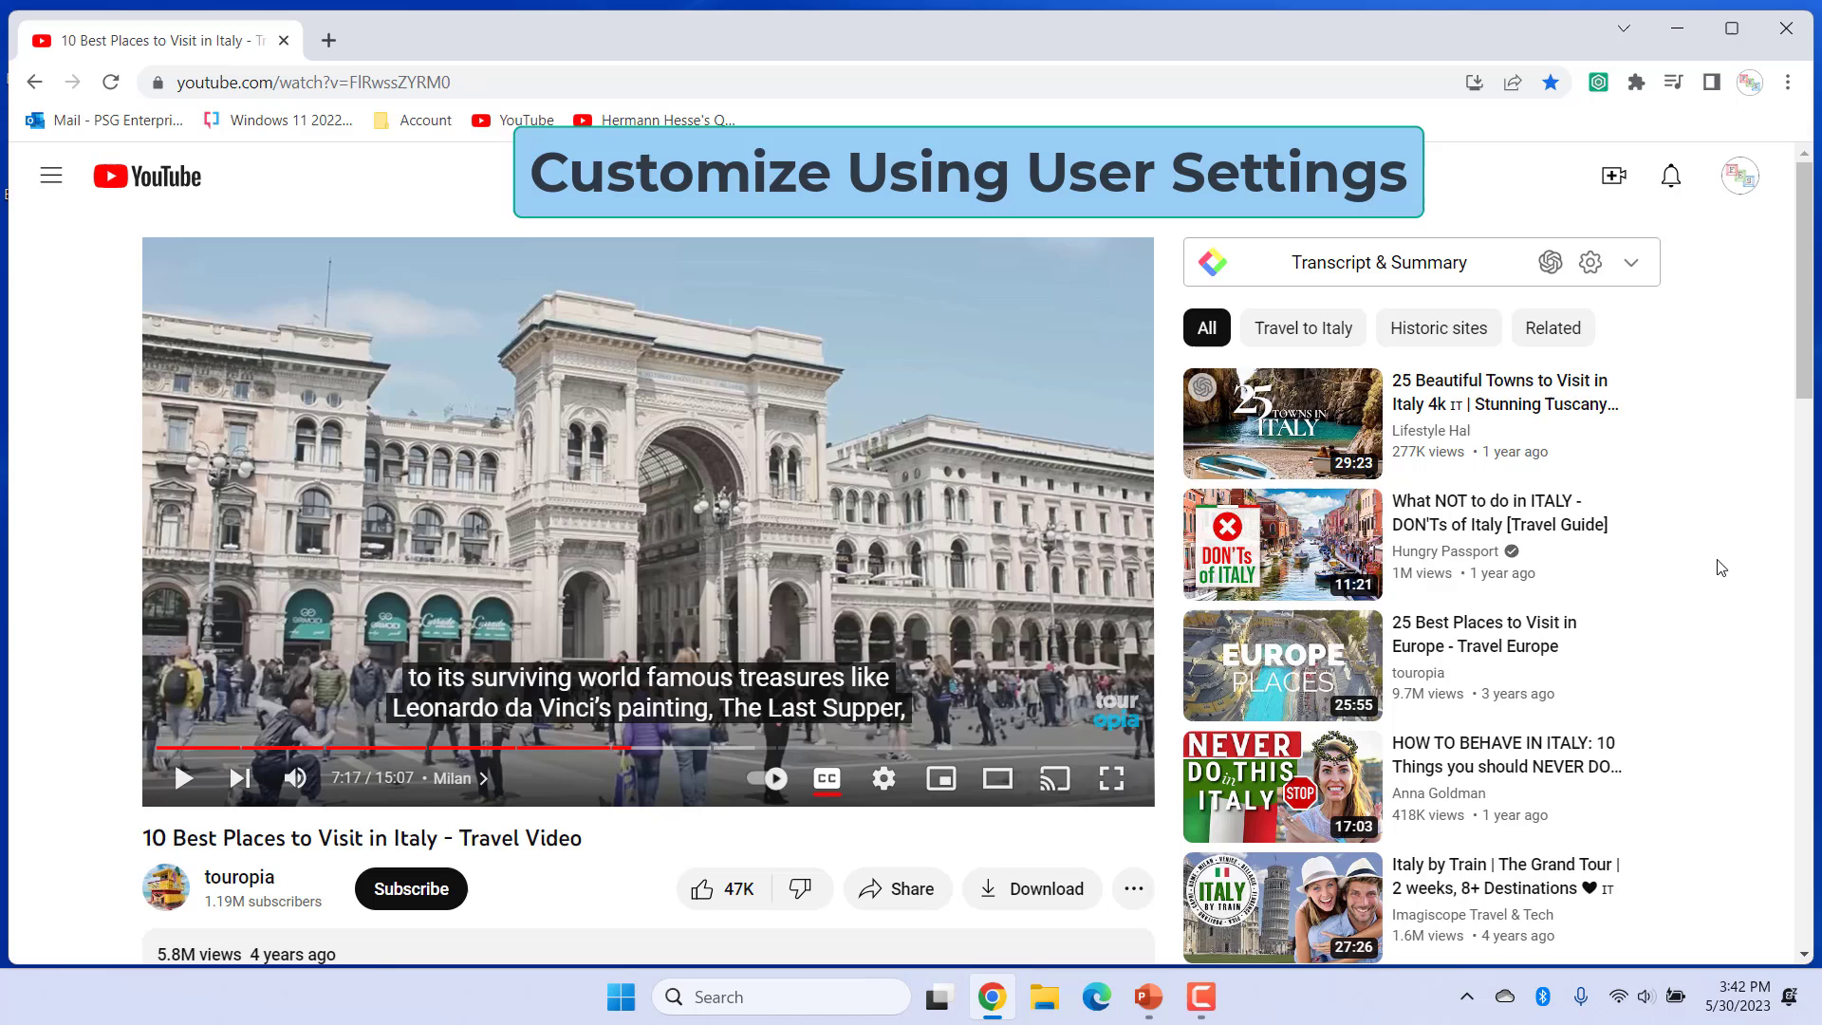
Set the extension's theme to Dark, then expand the transcript panel on the YouTube video.
{"action": "left_click", "coordinate": [1591, 262]}
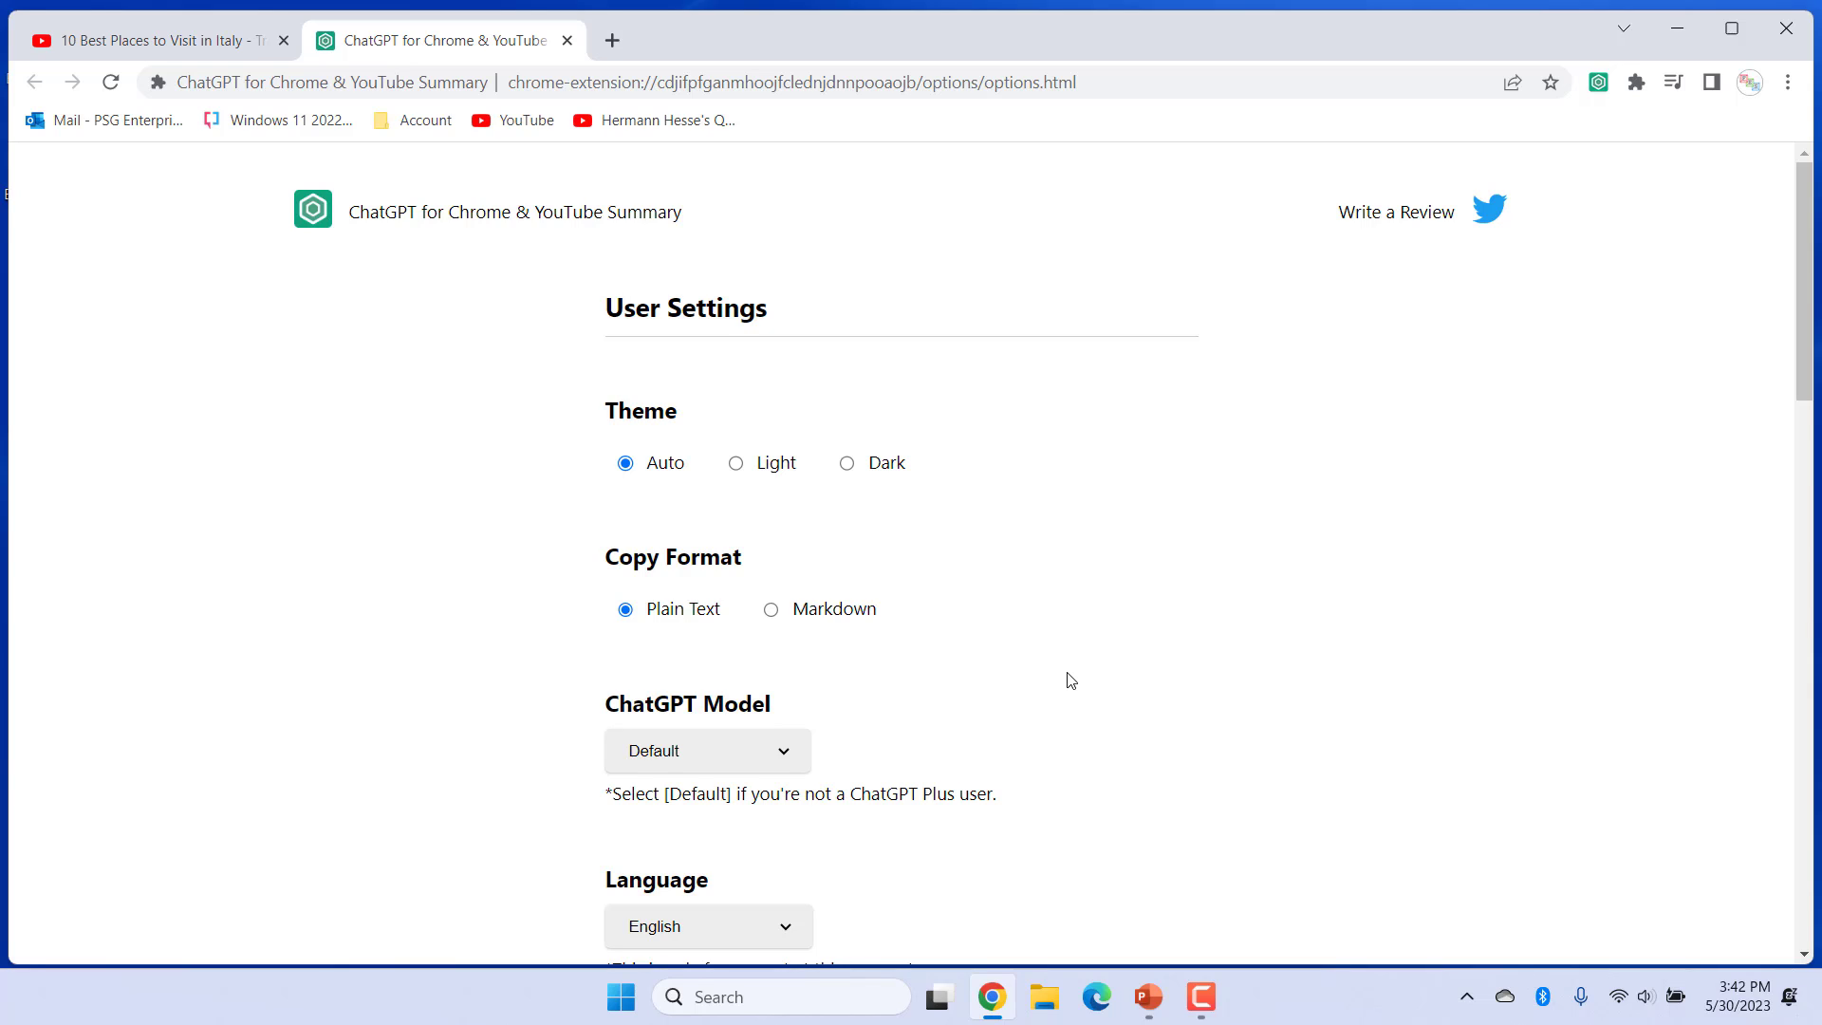
{"action": "left_click", "coordinate": [847, 463]}
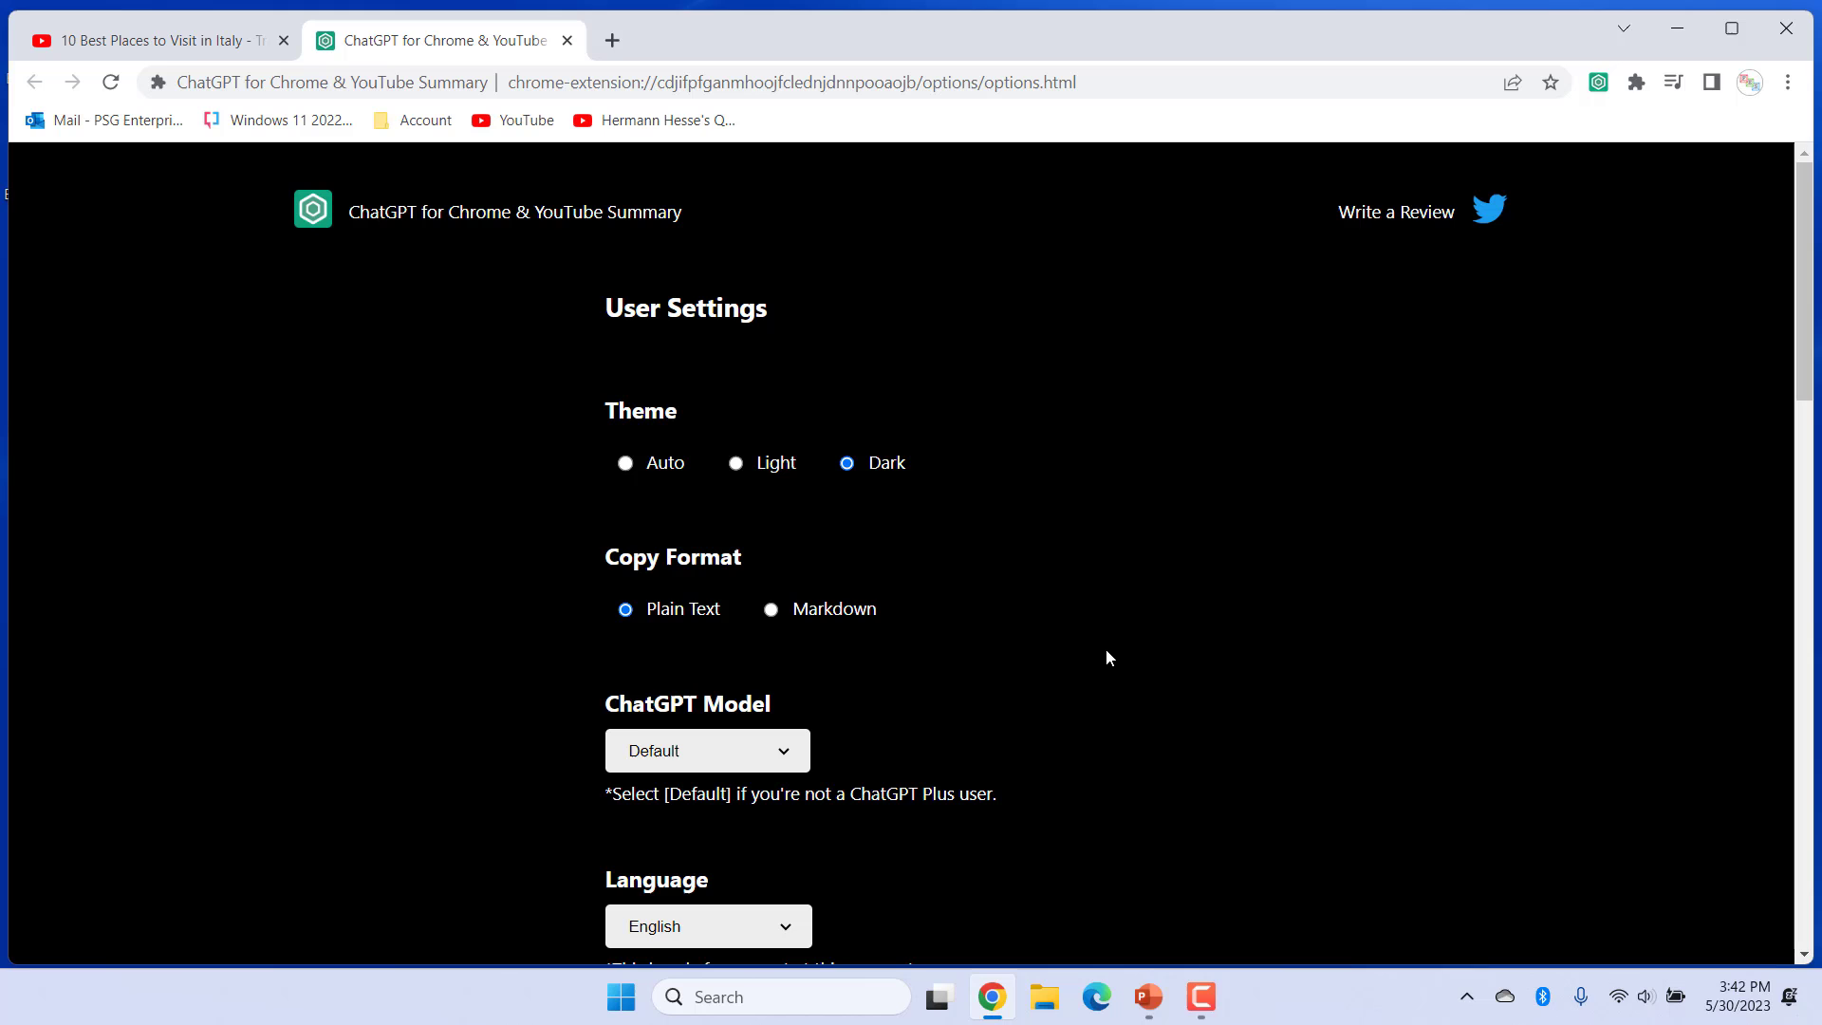
{"action": "key", "text": "ctrl+Tab"}
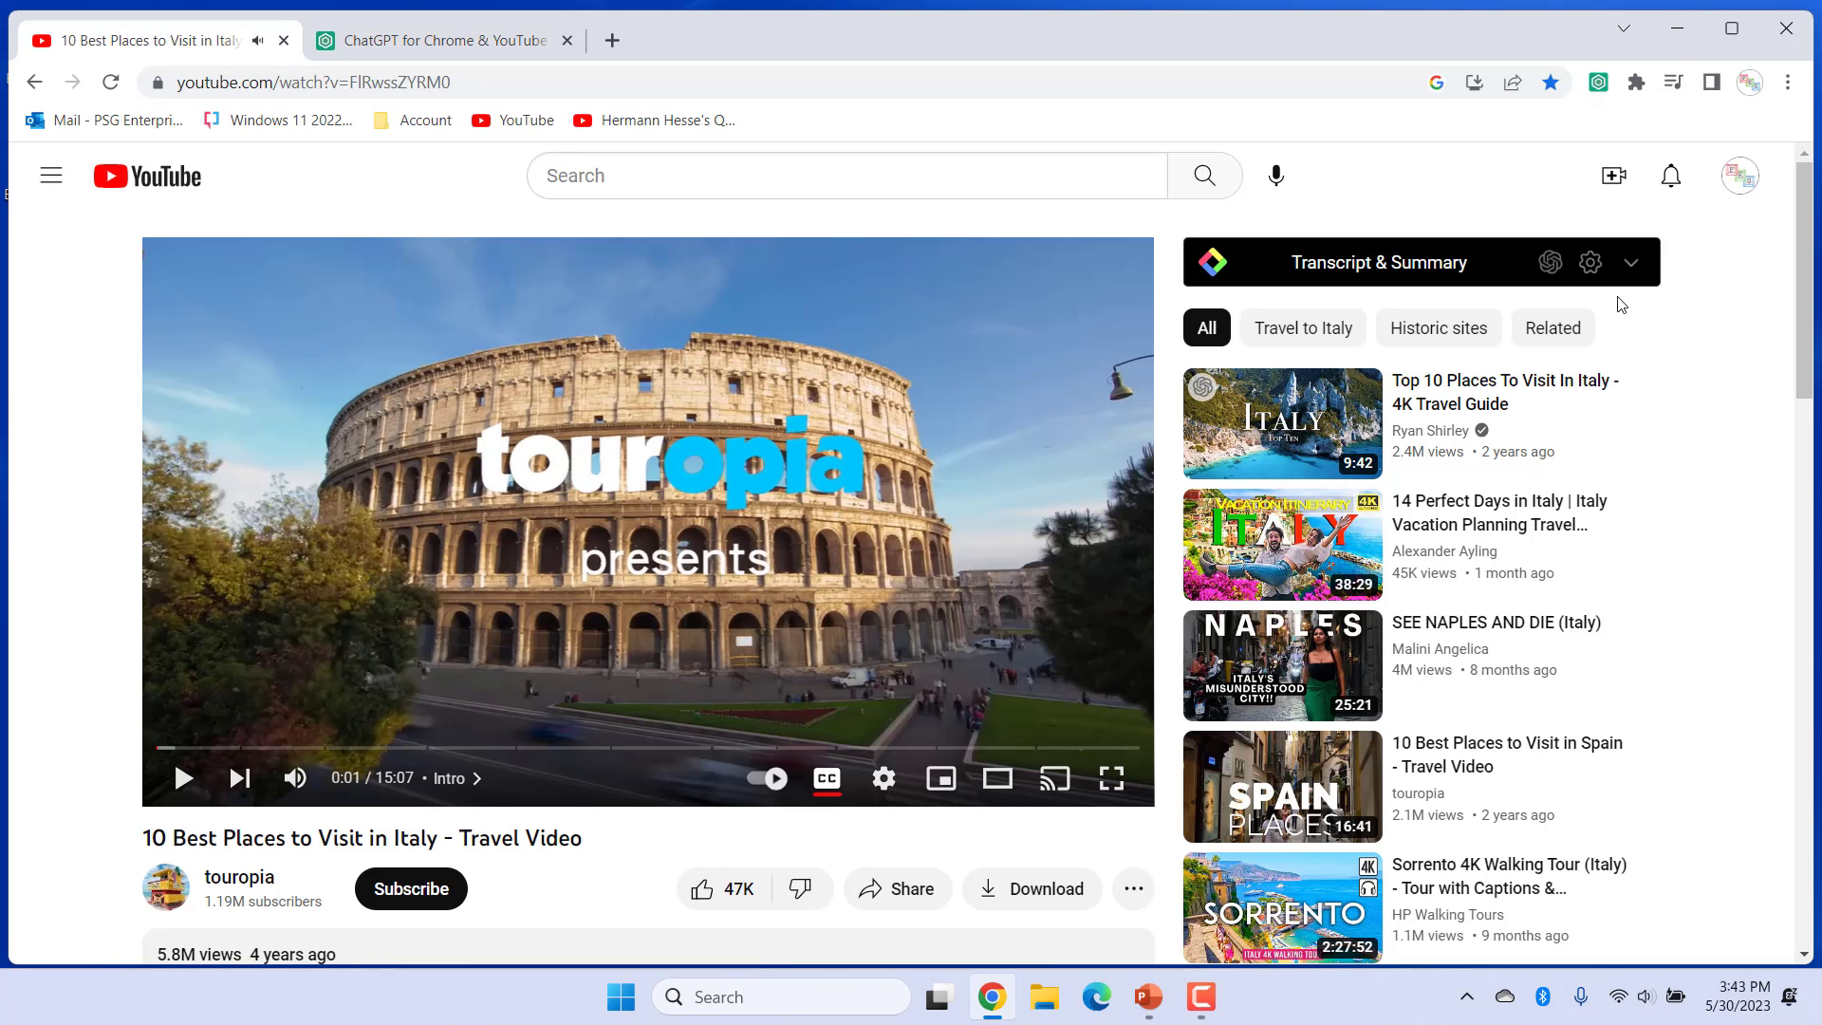
{"action": "left_click", "coordinate": [1480, 273]}
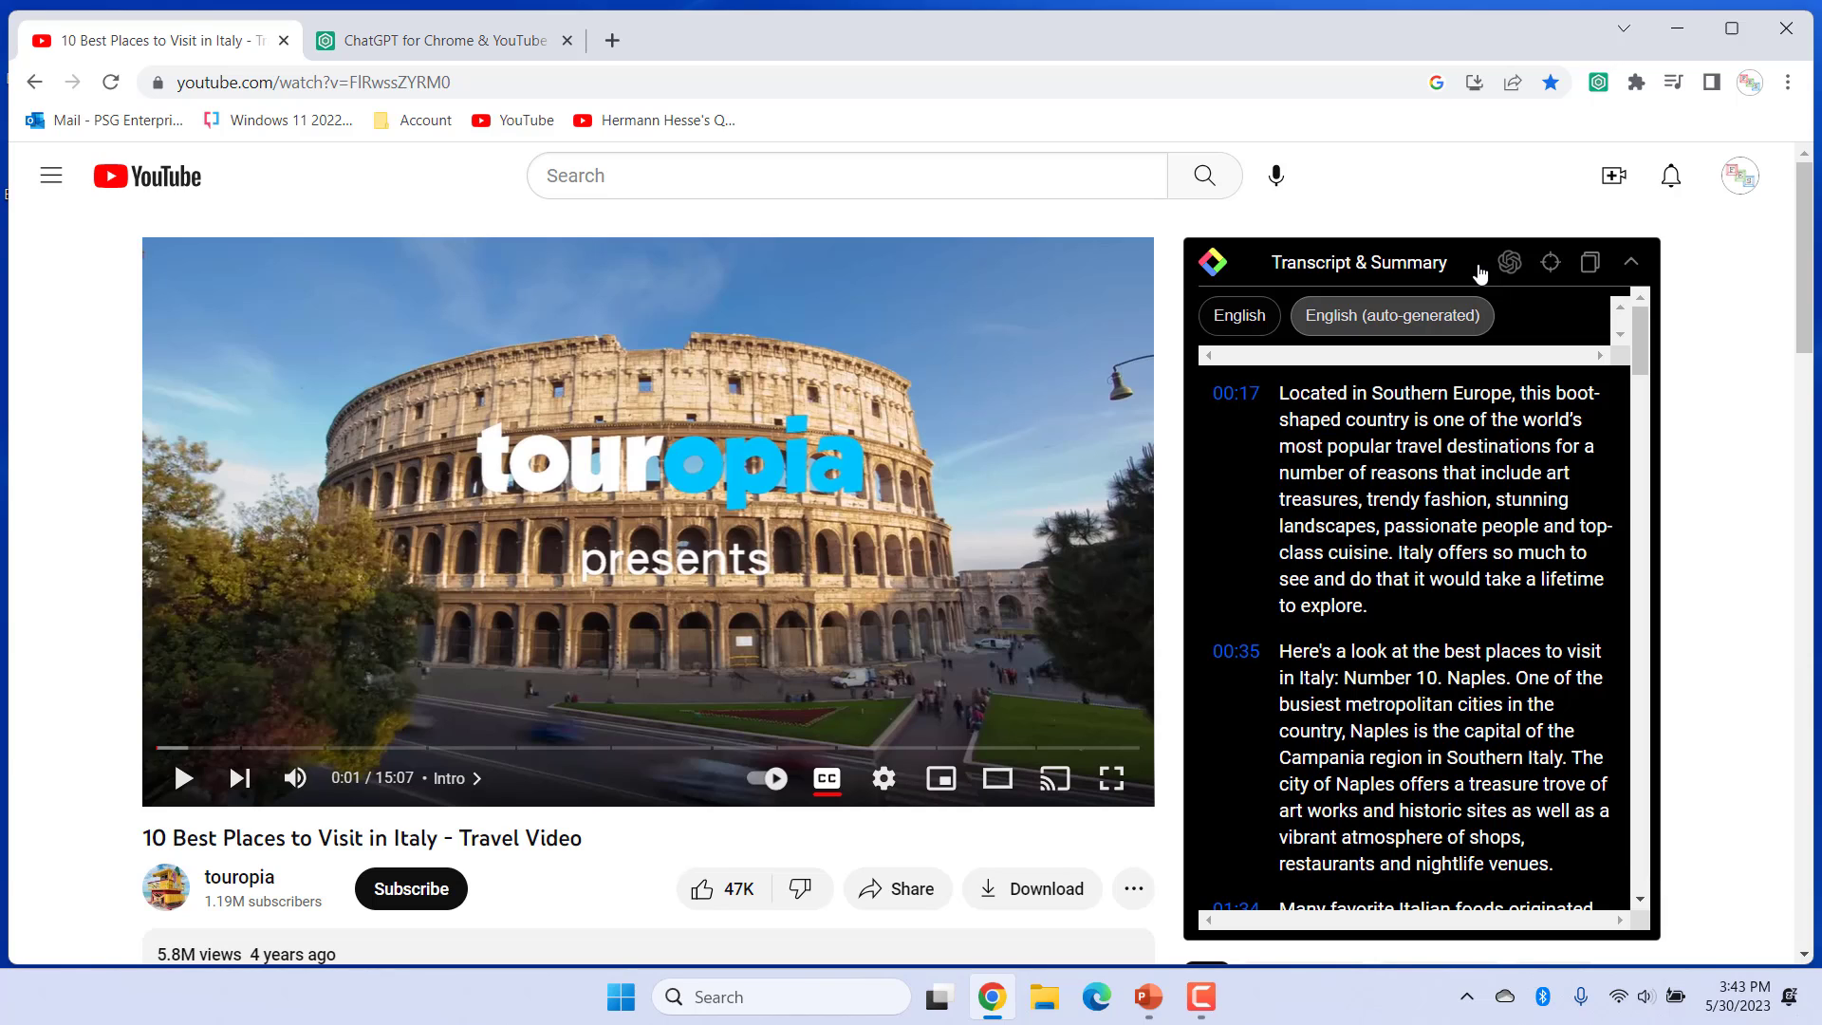
Keep English as the prompt language and change the summary prompt to 'What's key takeaways from the following?'.
{"action": "key", "text": "ctrl+w"}
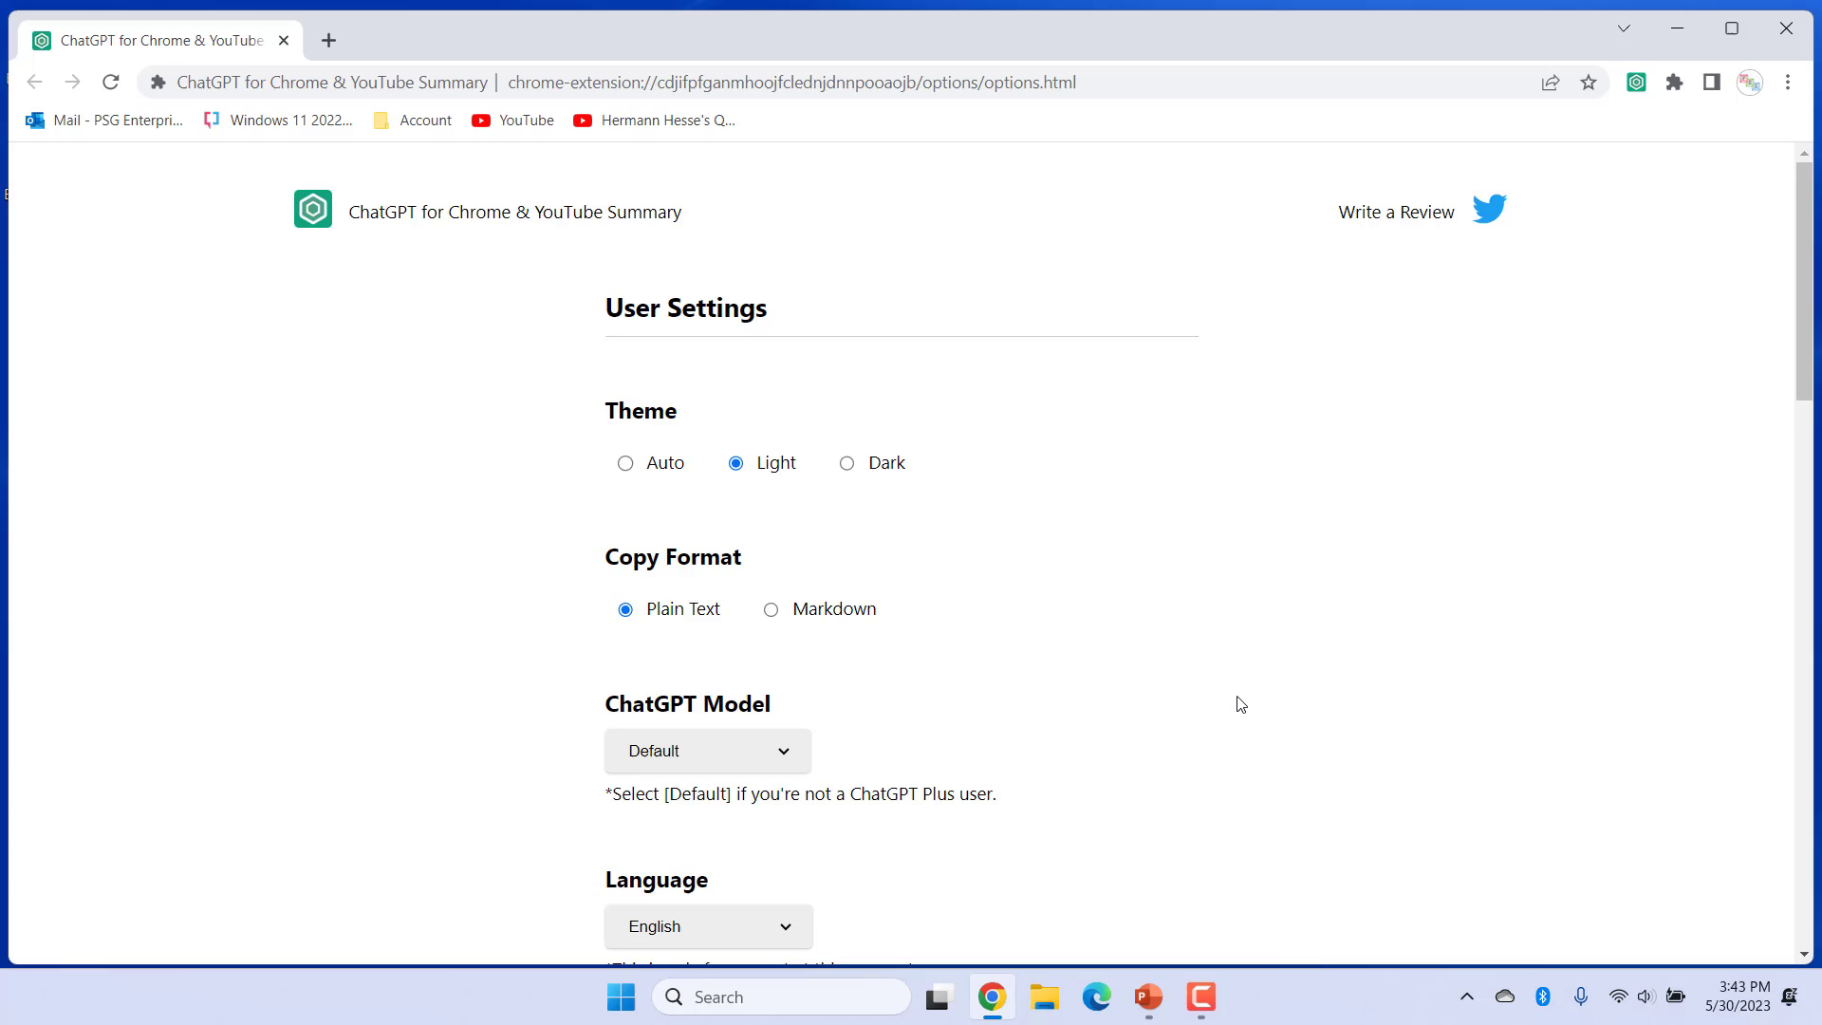
{"action": "scroll", "coordinate": [1239, 702], "scroll_direction": "down", "scroll_amount": 1}
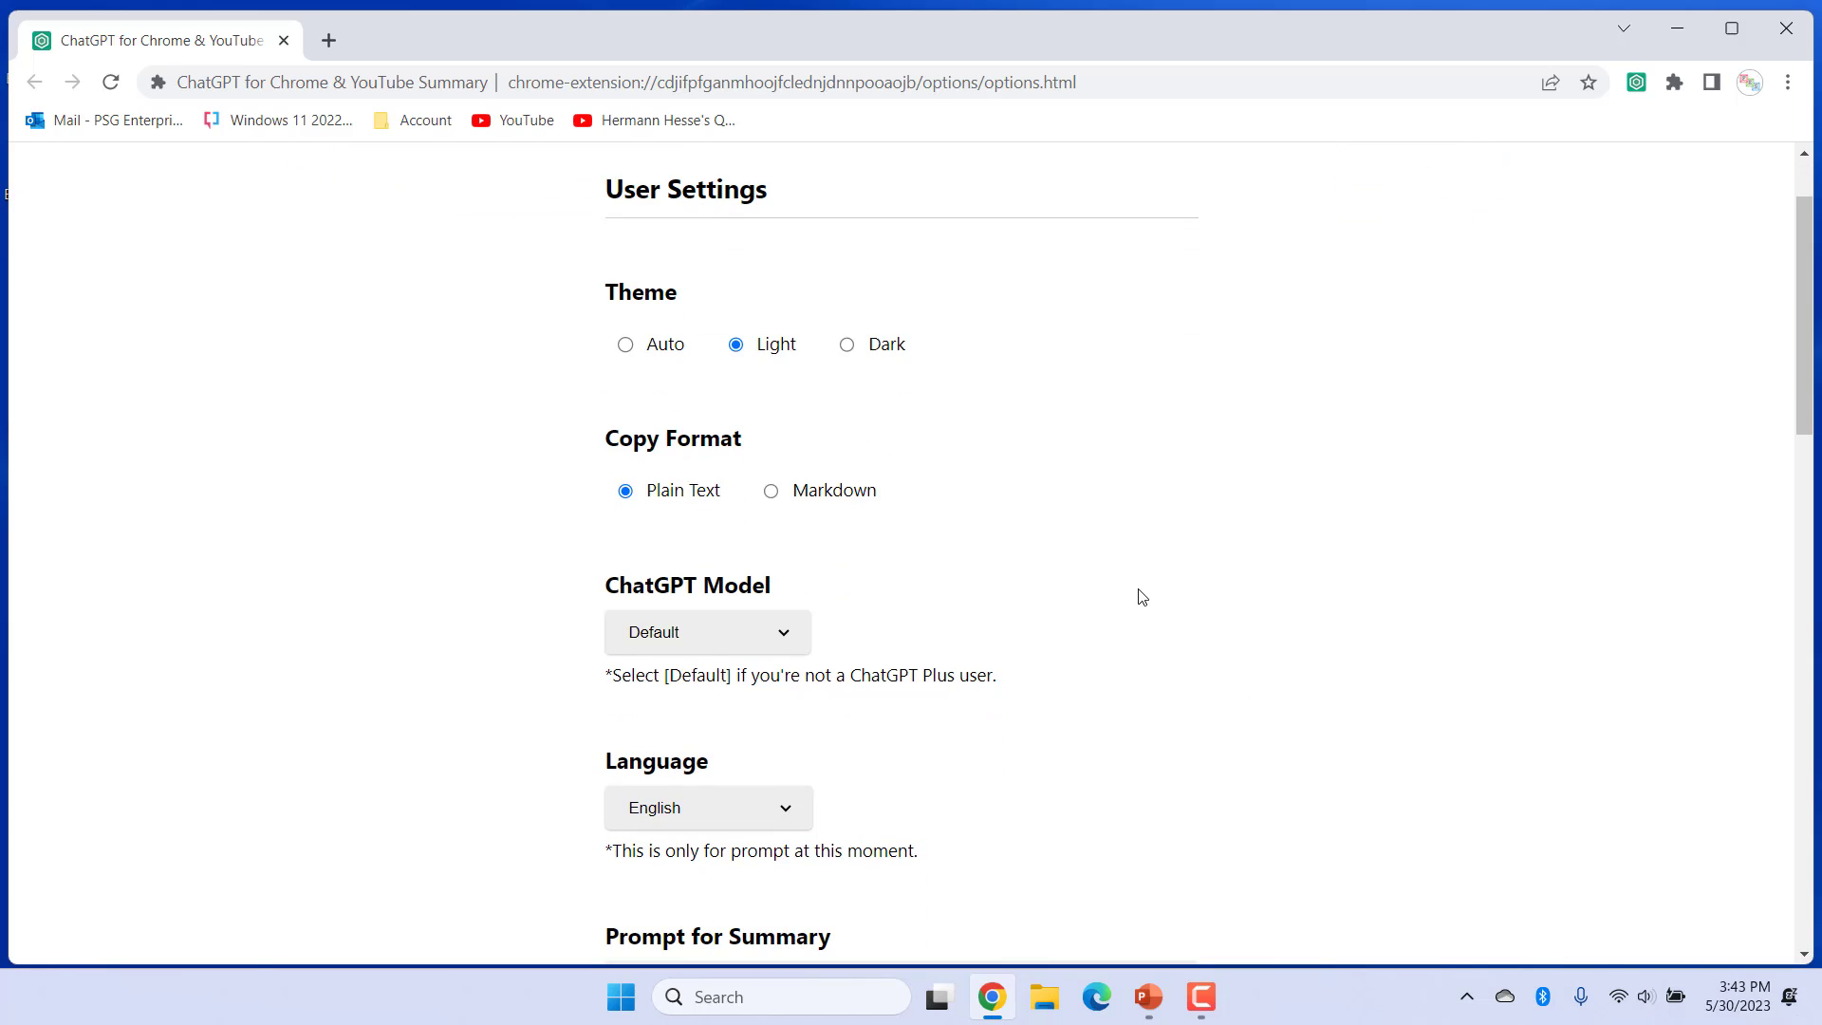
{"action": "scroll", "coordinate": [919, 602], "scroll_direction": "down", "scroll_amount": 2}
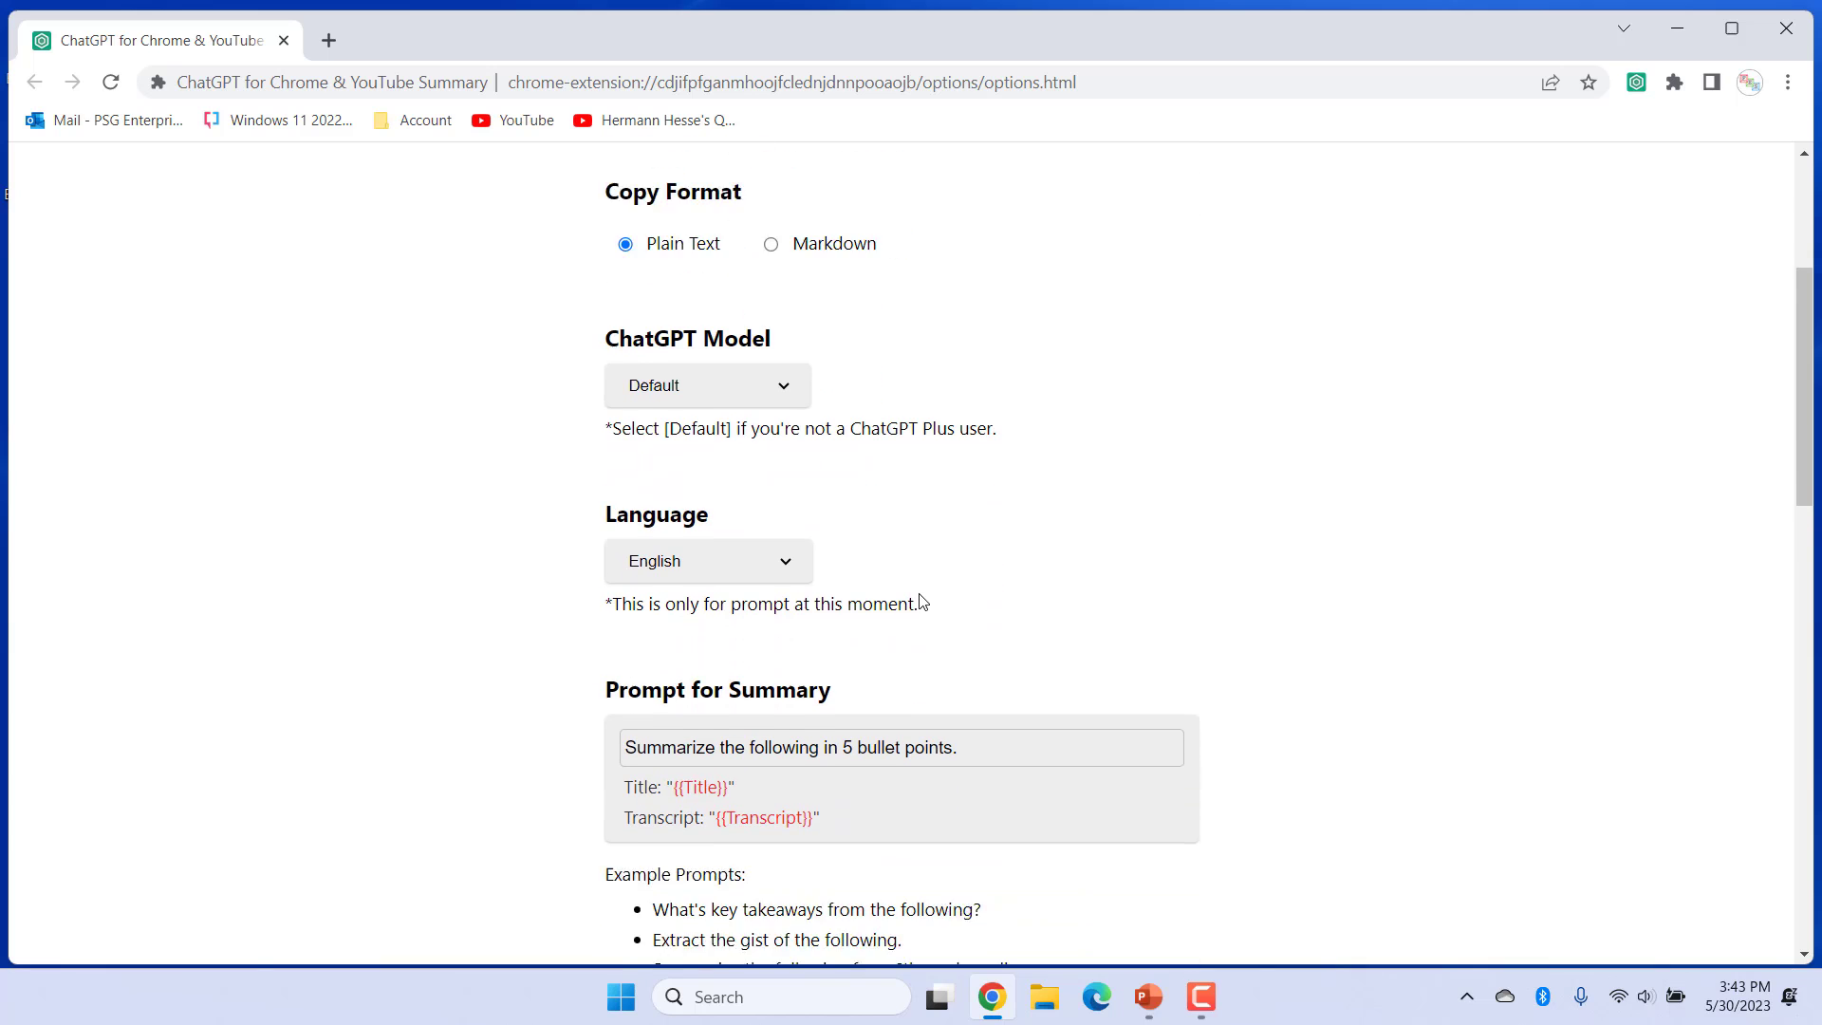
{"action": "scroll", "coordinate": [919, 602], "scroll_direction": "down", "scroll_amount": 1}
{"action": "left_click", "coordinate": [770, 465]}
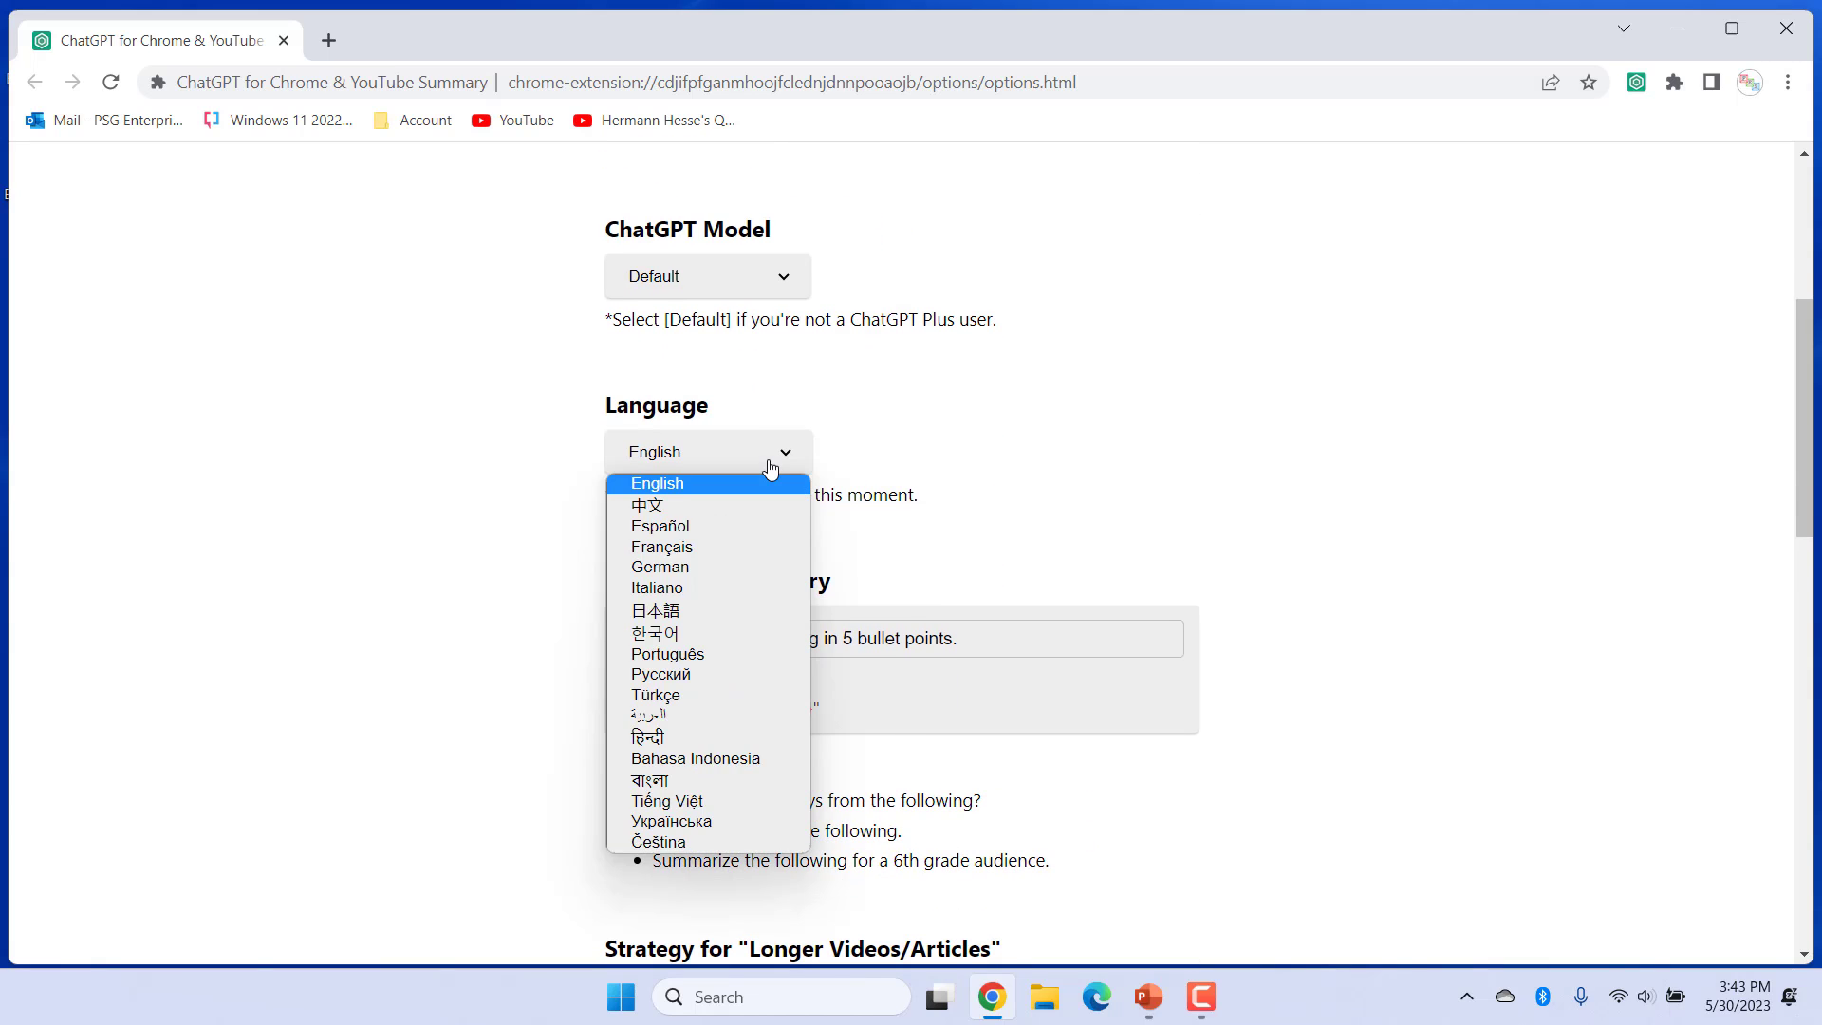
{"action": "left_click", "coordinate": [1078, 545]}
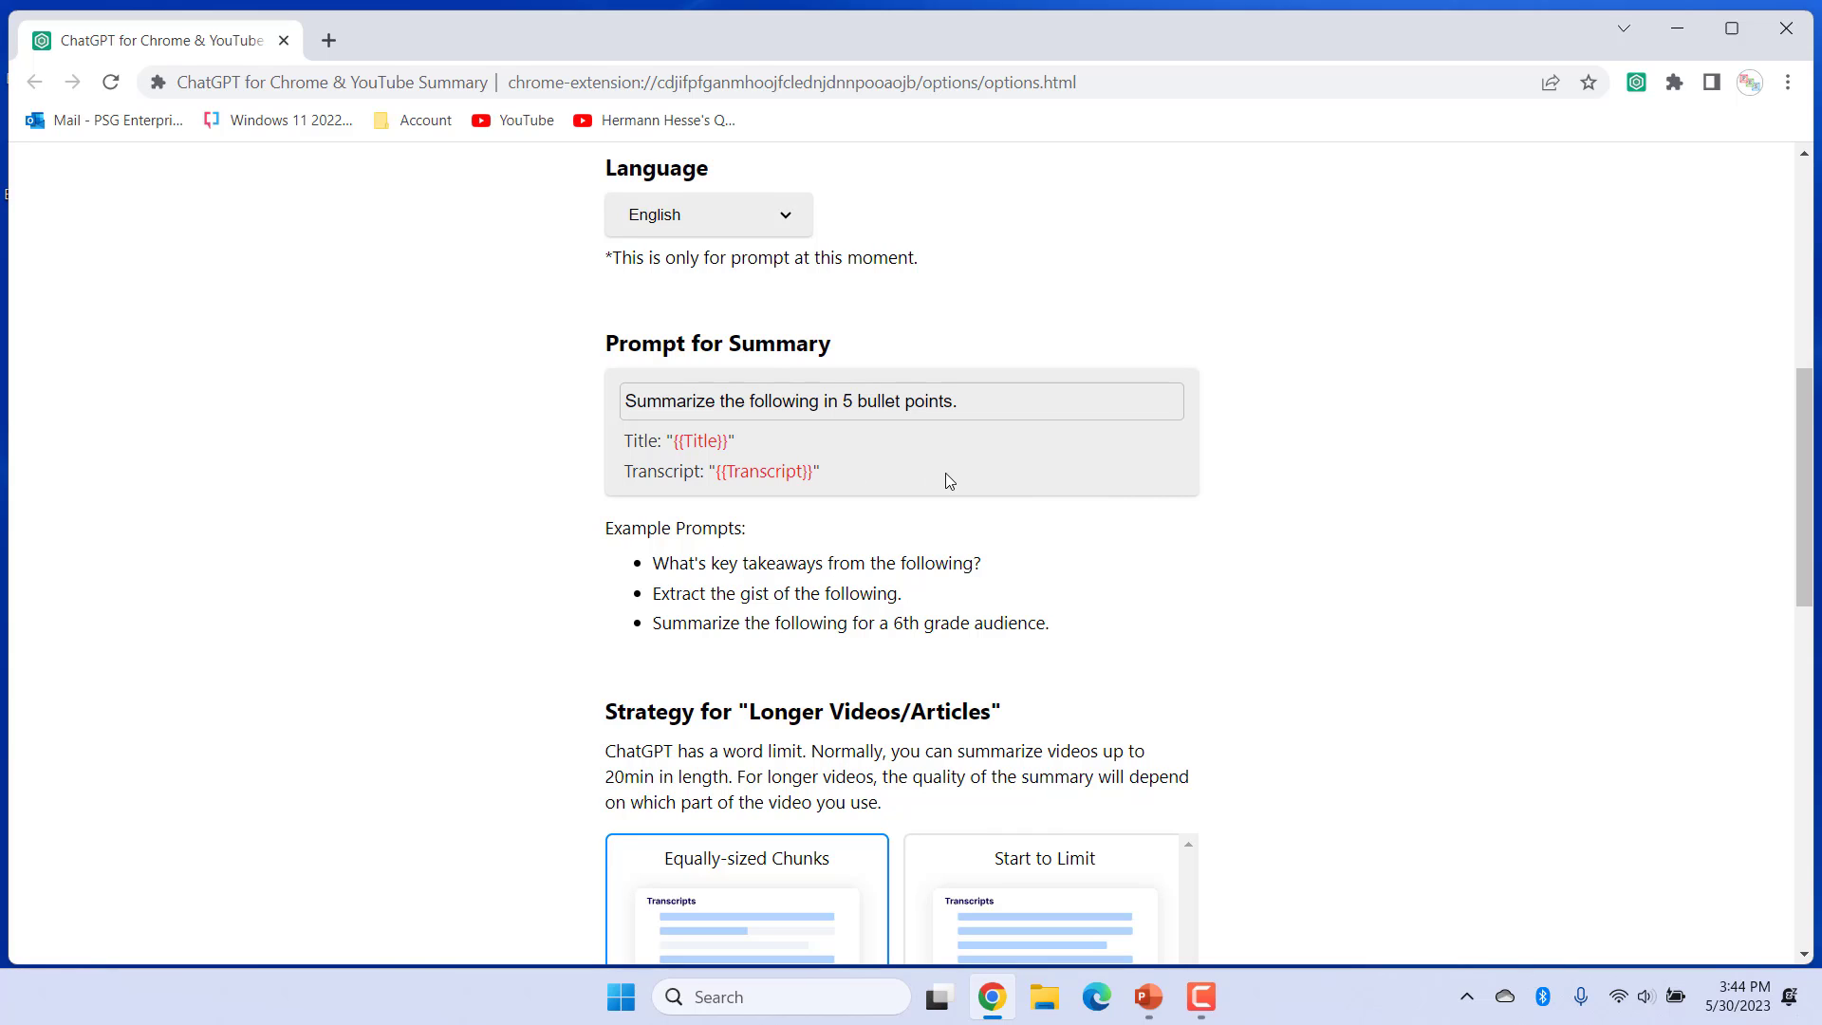
{"action": "key", "text": "ctrl+a"}
{"action": "type", "text": "What's key takeaways from the following?"}
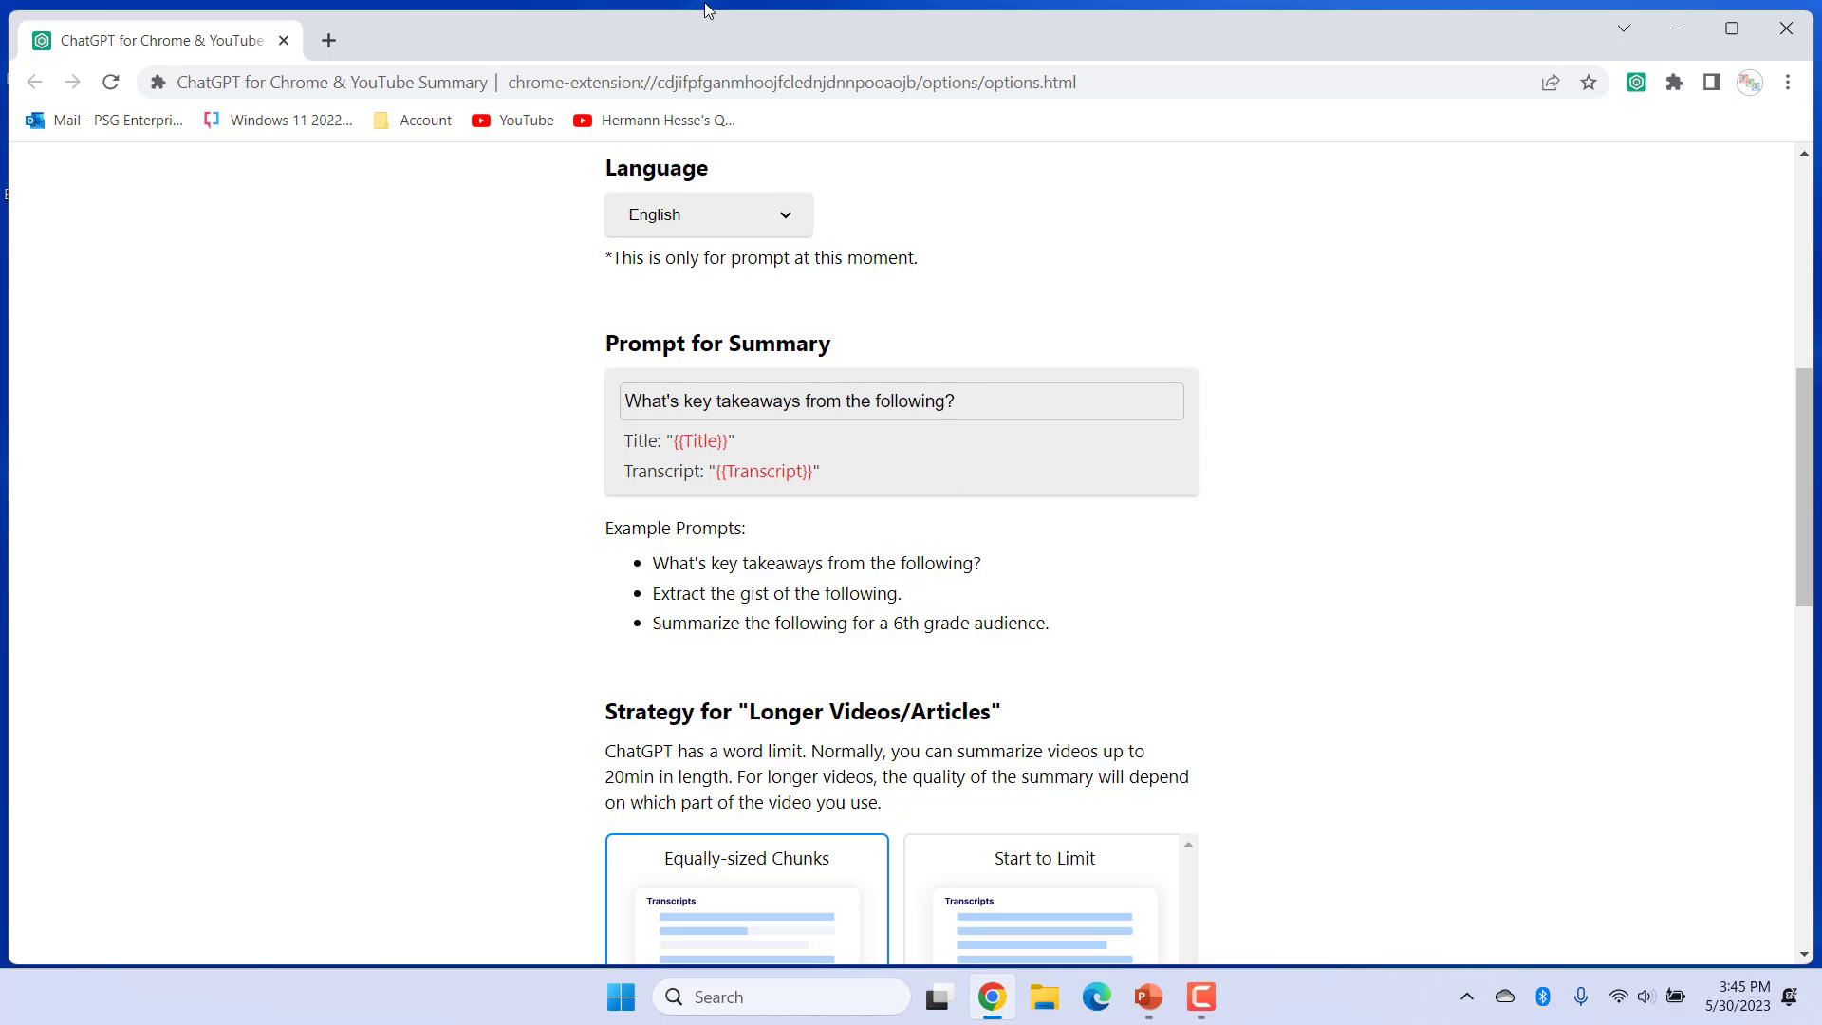
{"action": "left_click", "coordinate": [329, 40]}
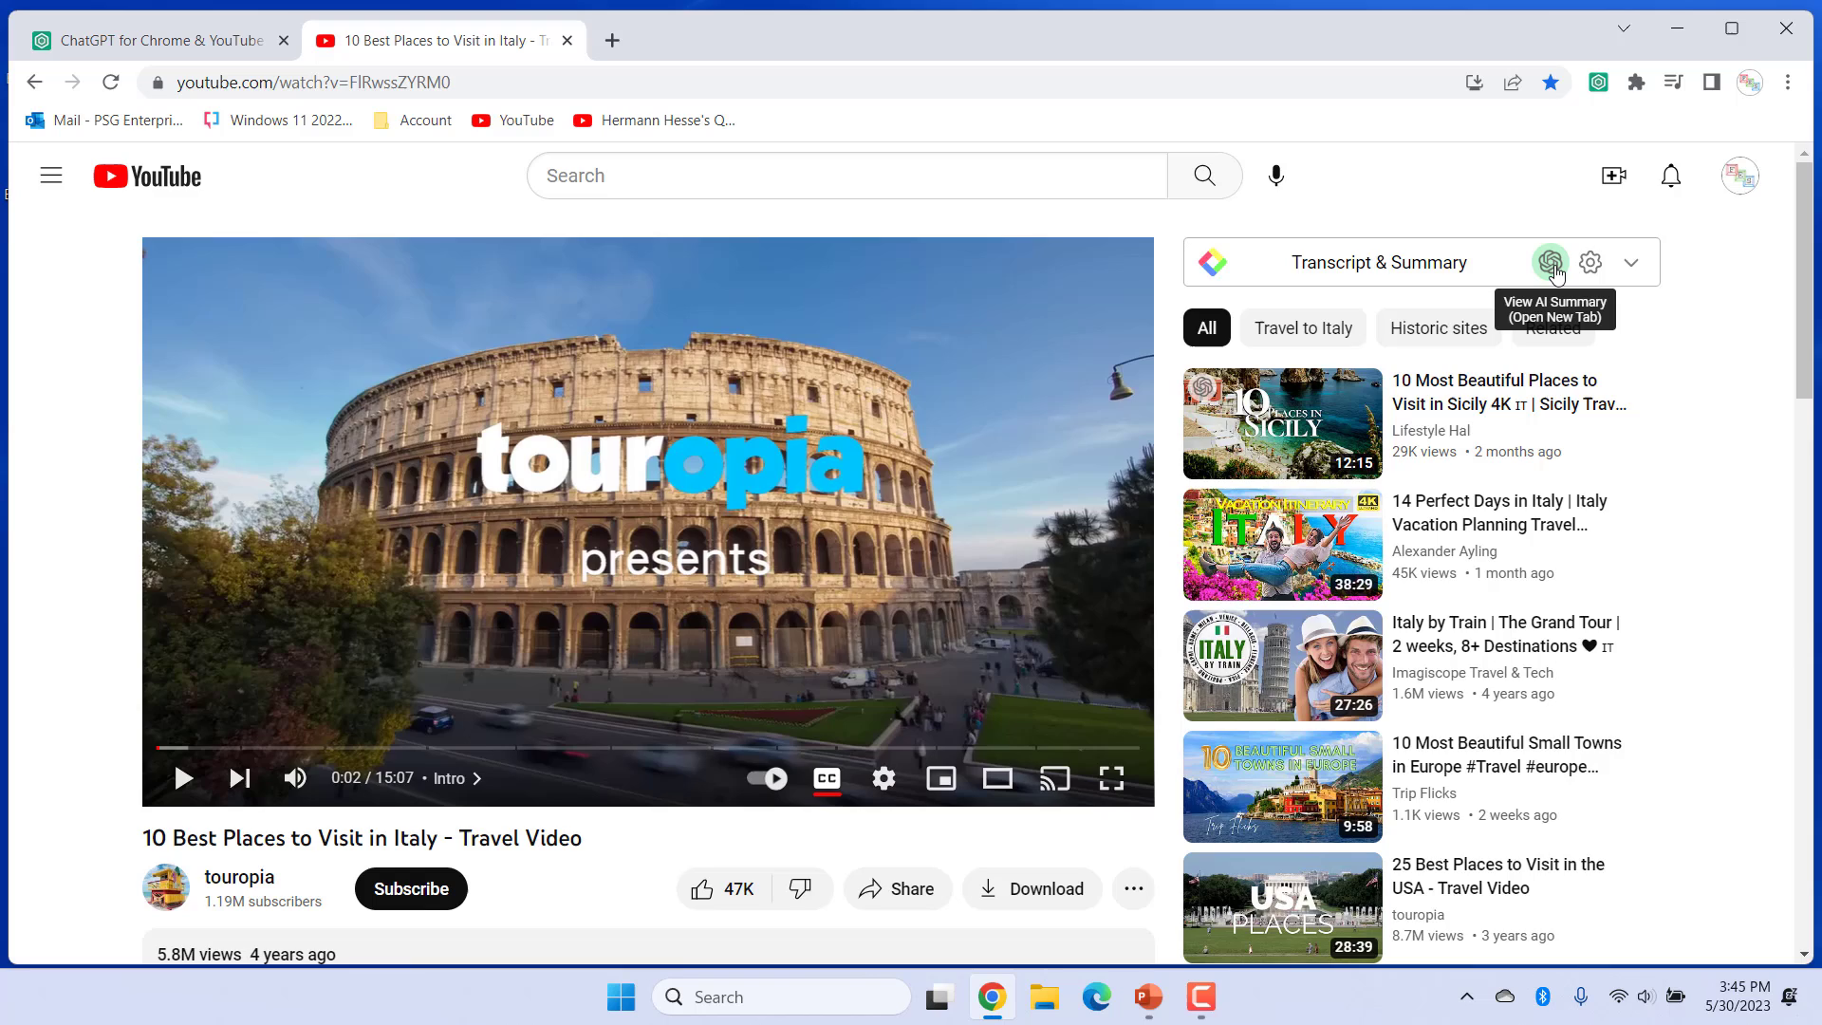
Send the Italy video to ChatGPT for key takeaways, then close the ChatGPT tab.
{"action": "left_click", "coordinate": [1553, 264]}
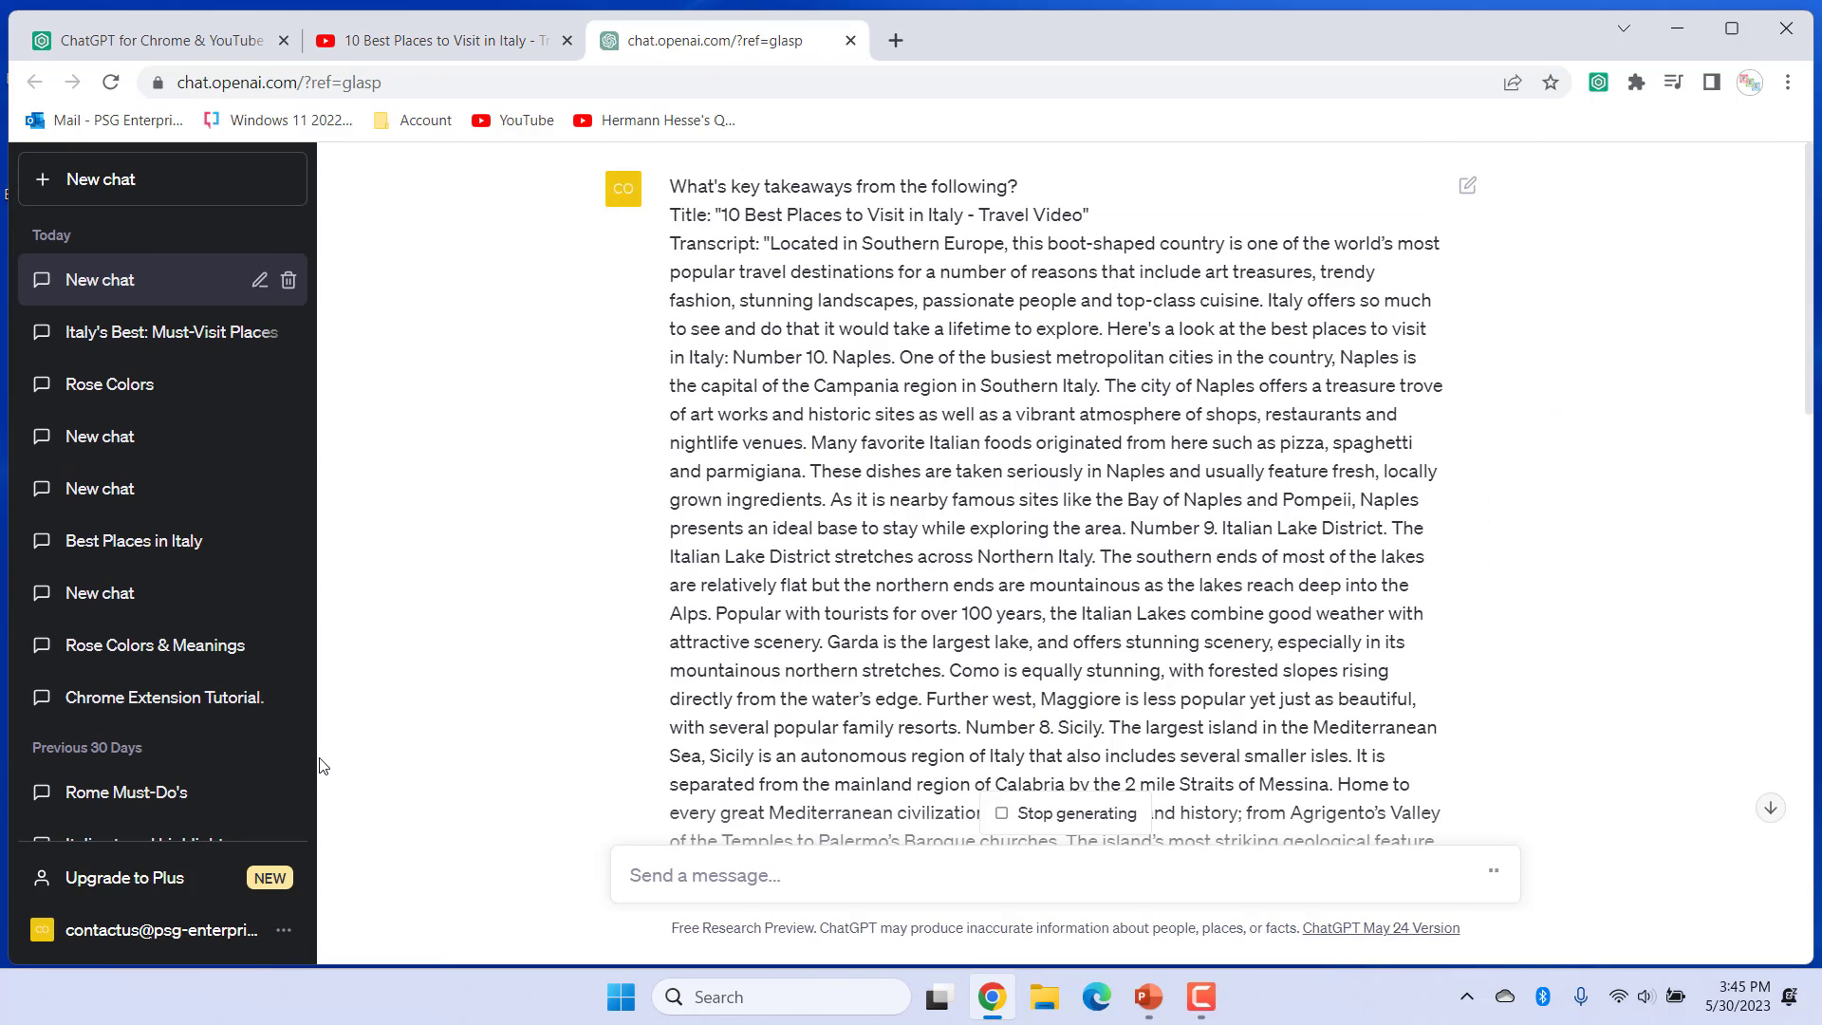
{"action": "key", "text": "ctrl+w"}
{"action": "scroll", "coordinate": [781, 733], "scroll_direction": "down", "scroll_amount": 3}
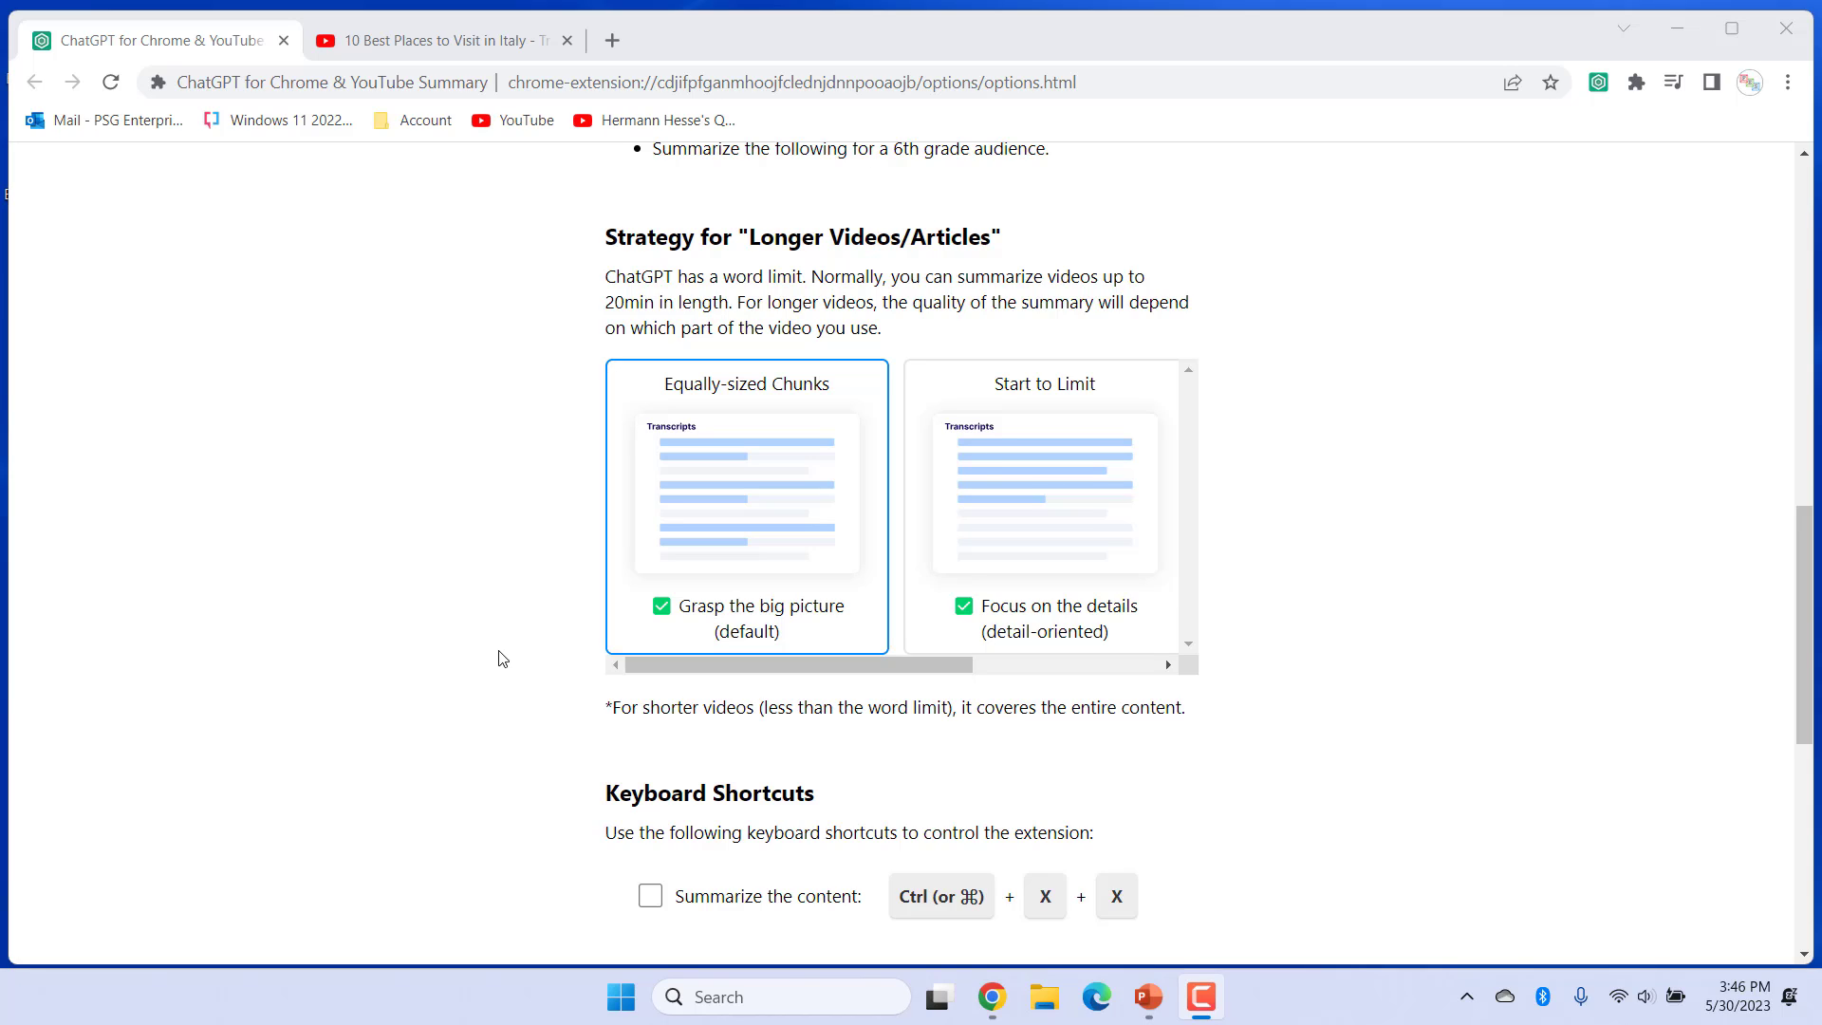
Review the Strategy for Longer Videos section, then close the extension options tab to return to the Italy video.
{"action": "left_click", "coordinate": [1436, 724]}
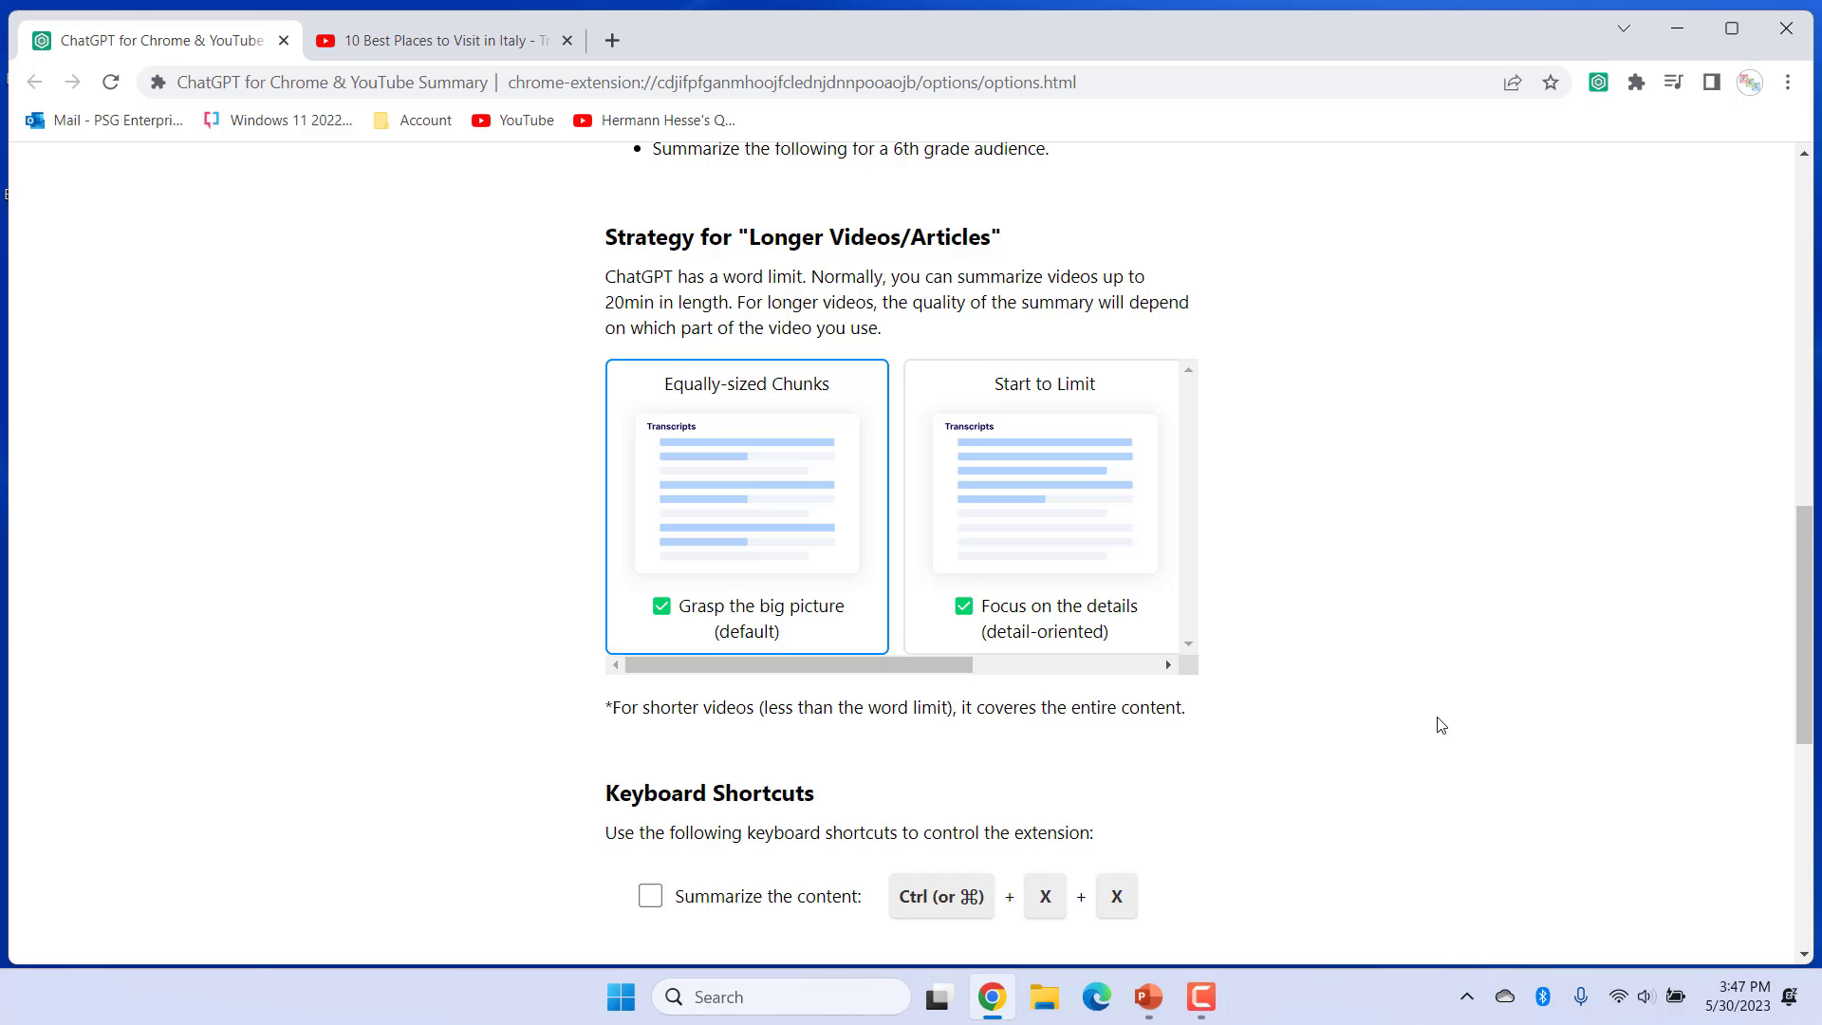
{"action": "left_click", "coordinate": [283, 40]}
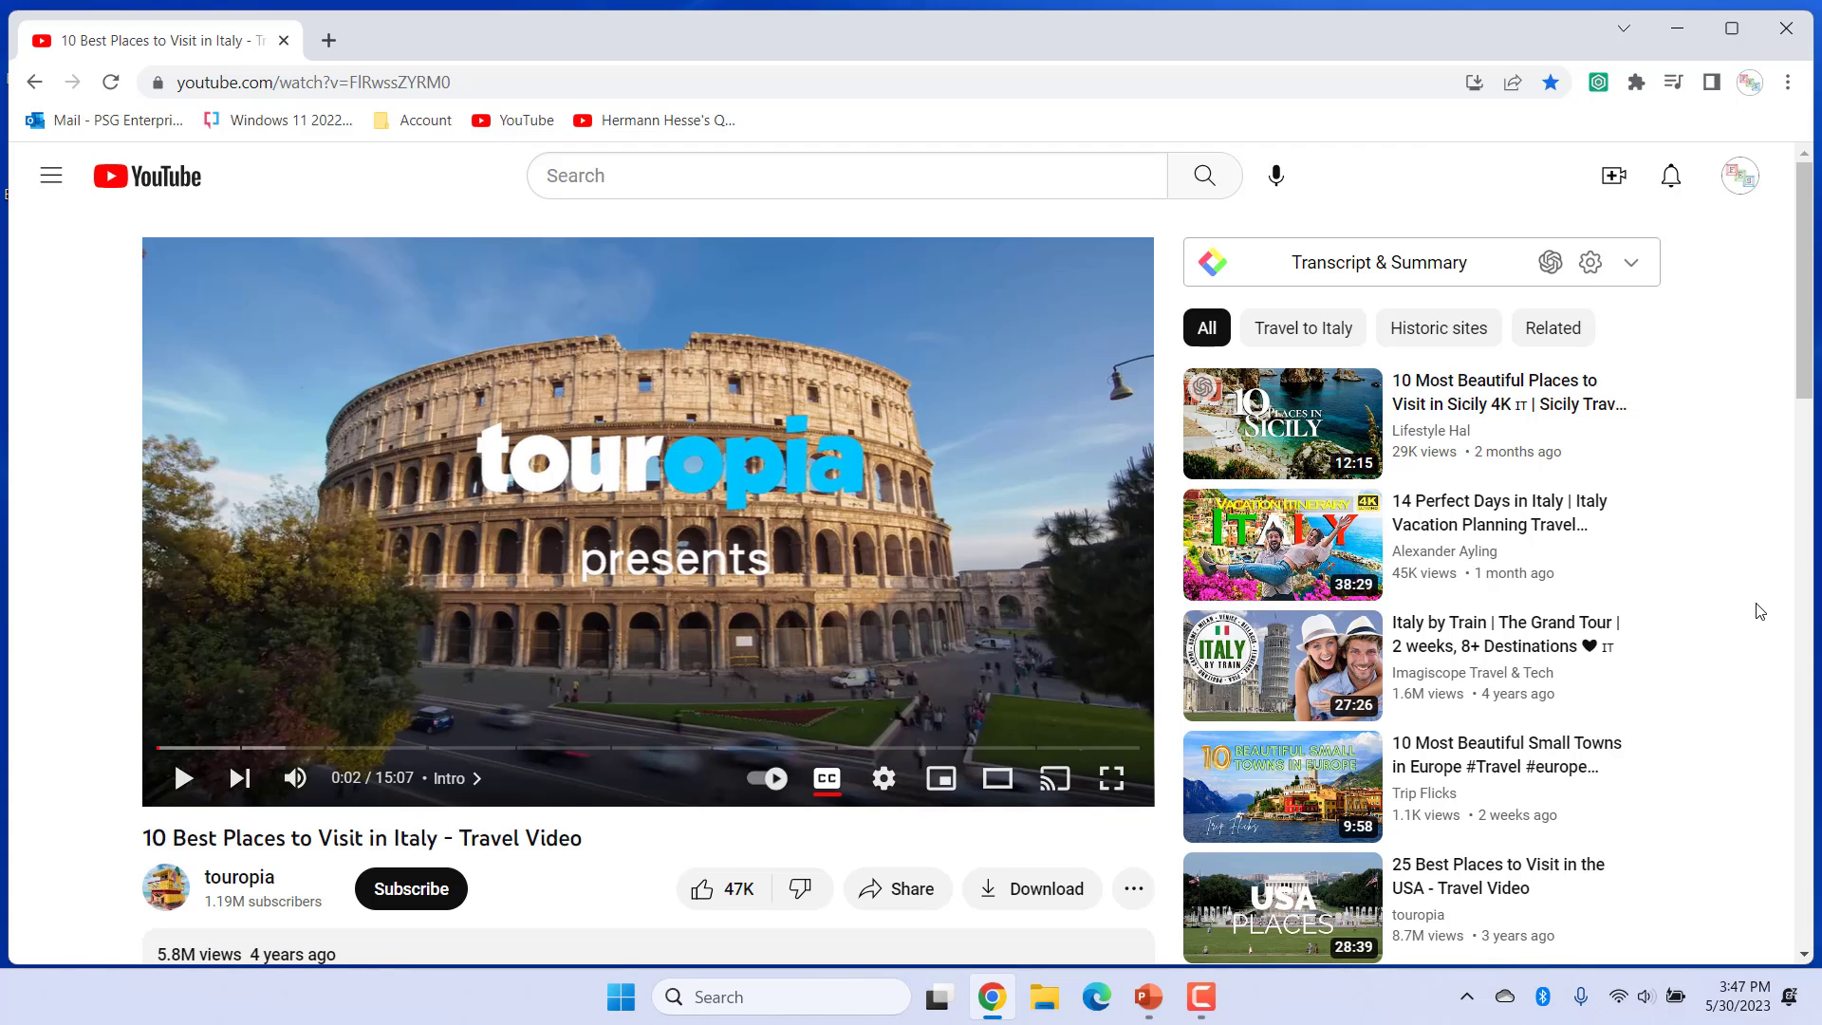
Remove ChatGPT for Chrome & YouTube Summary via the Extensions page, leaving four extensions installed.
{"action": "left_click", "coordinate": [1787, 83]}
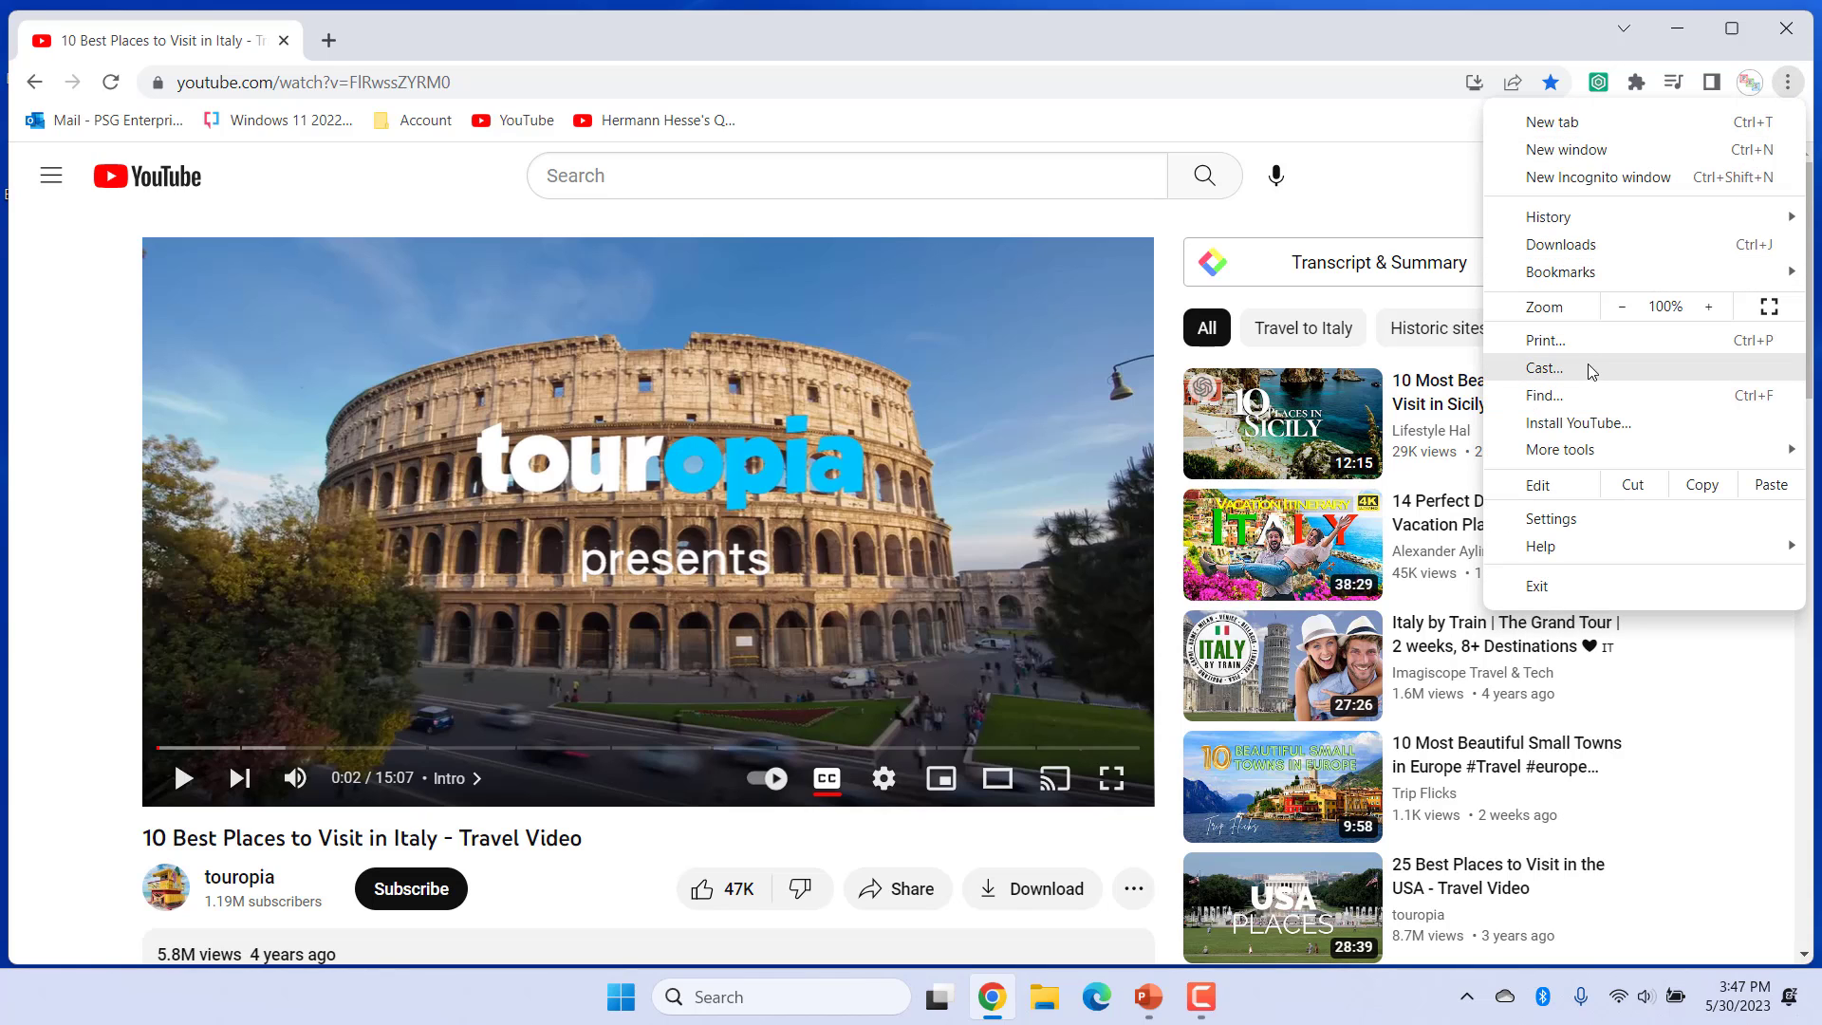
{"action": "mouse_move", "coordinate": [1573, 463]}
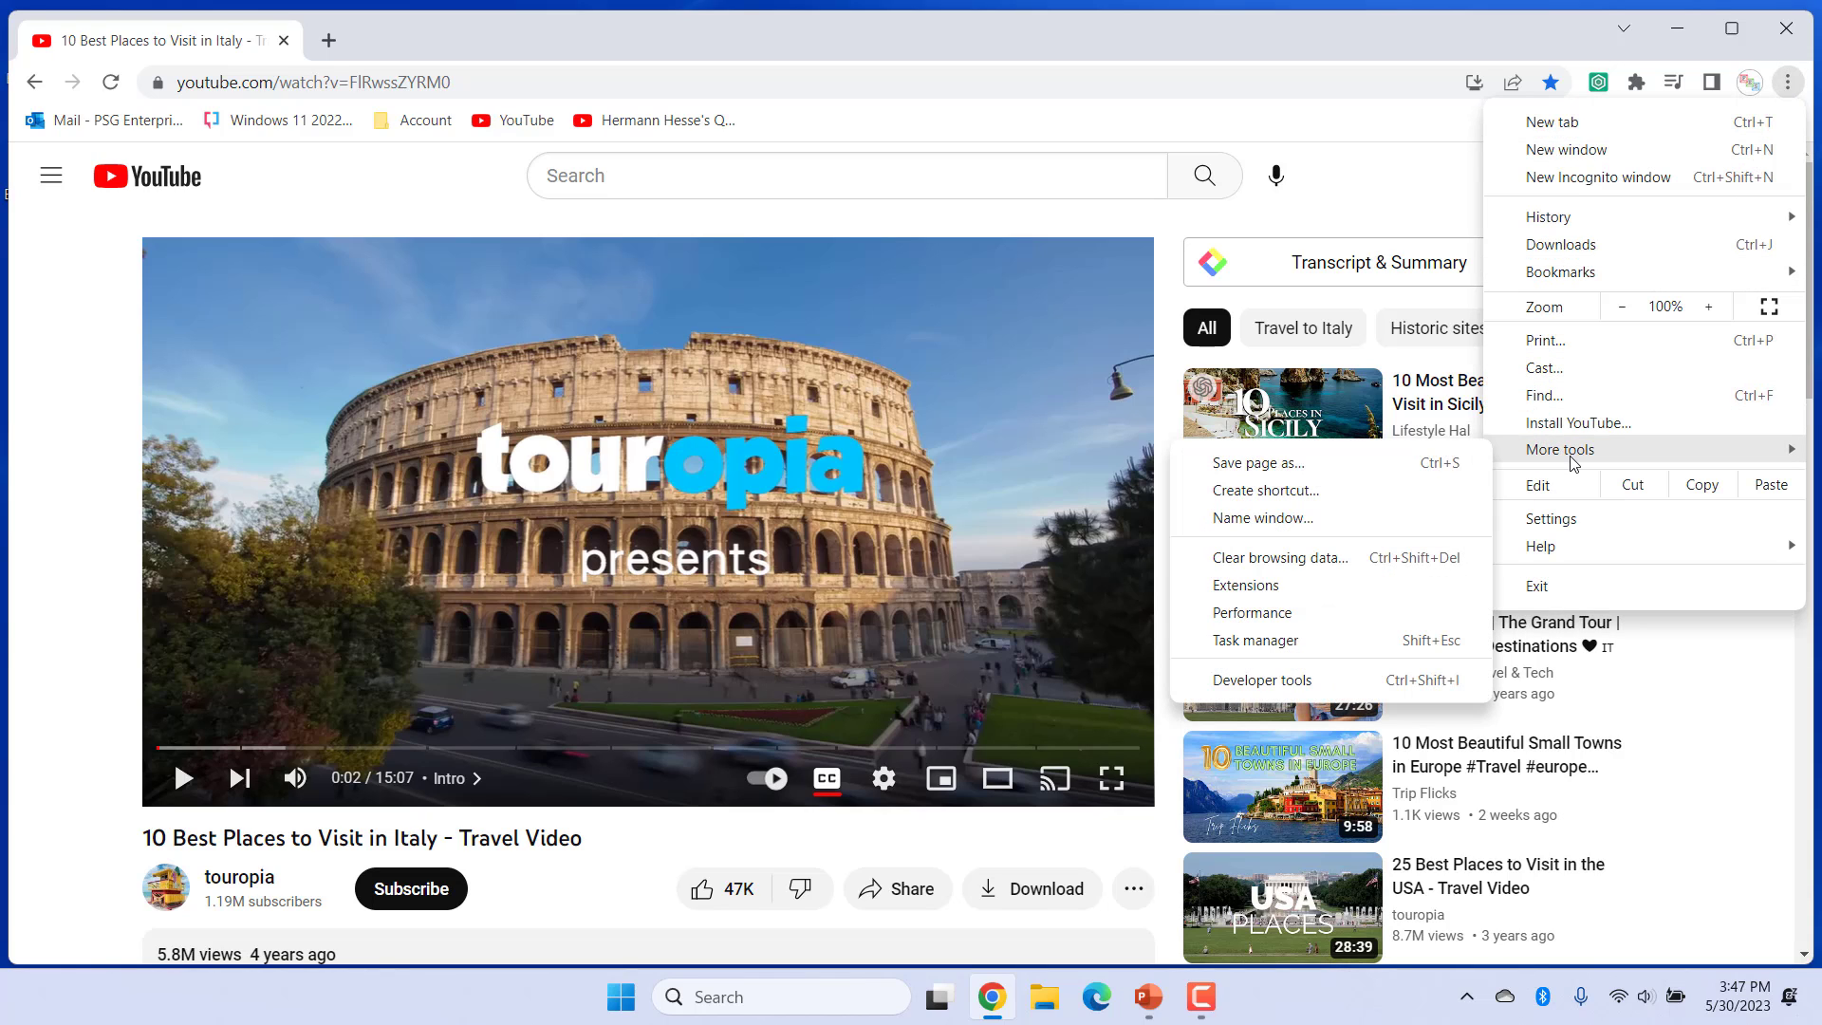
{"action": "left_click", "coordinate": [1306, 591]}
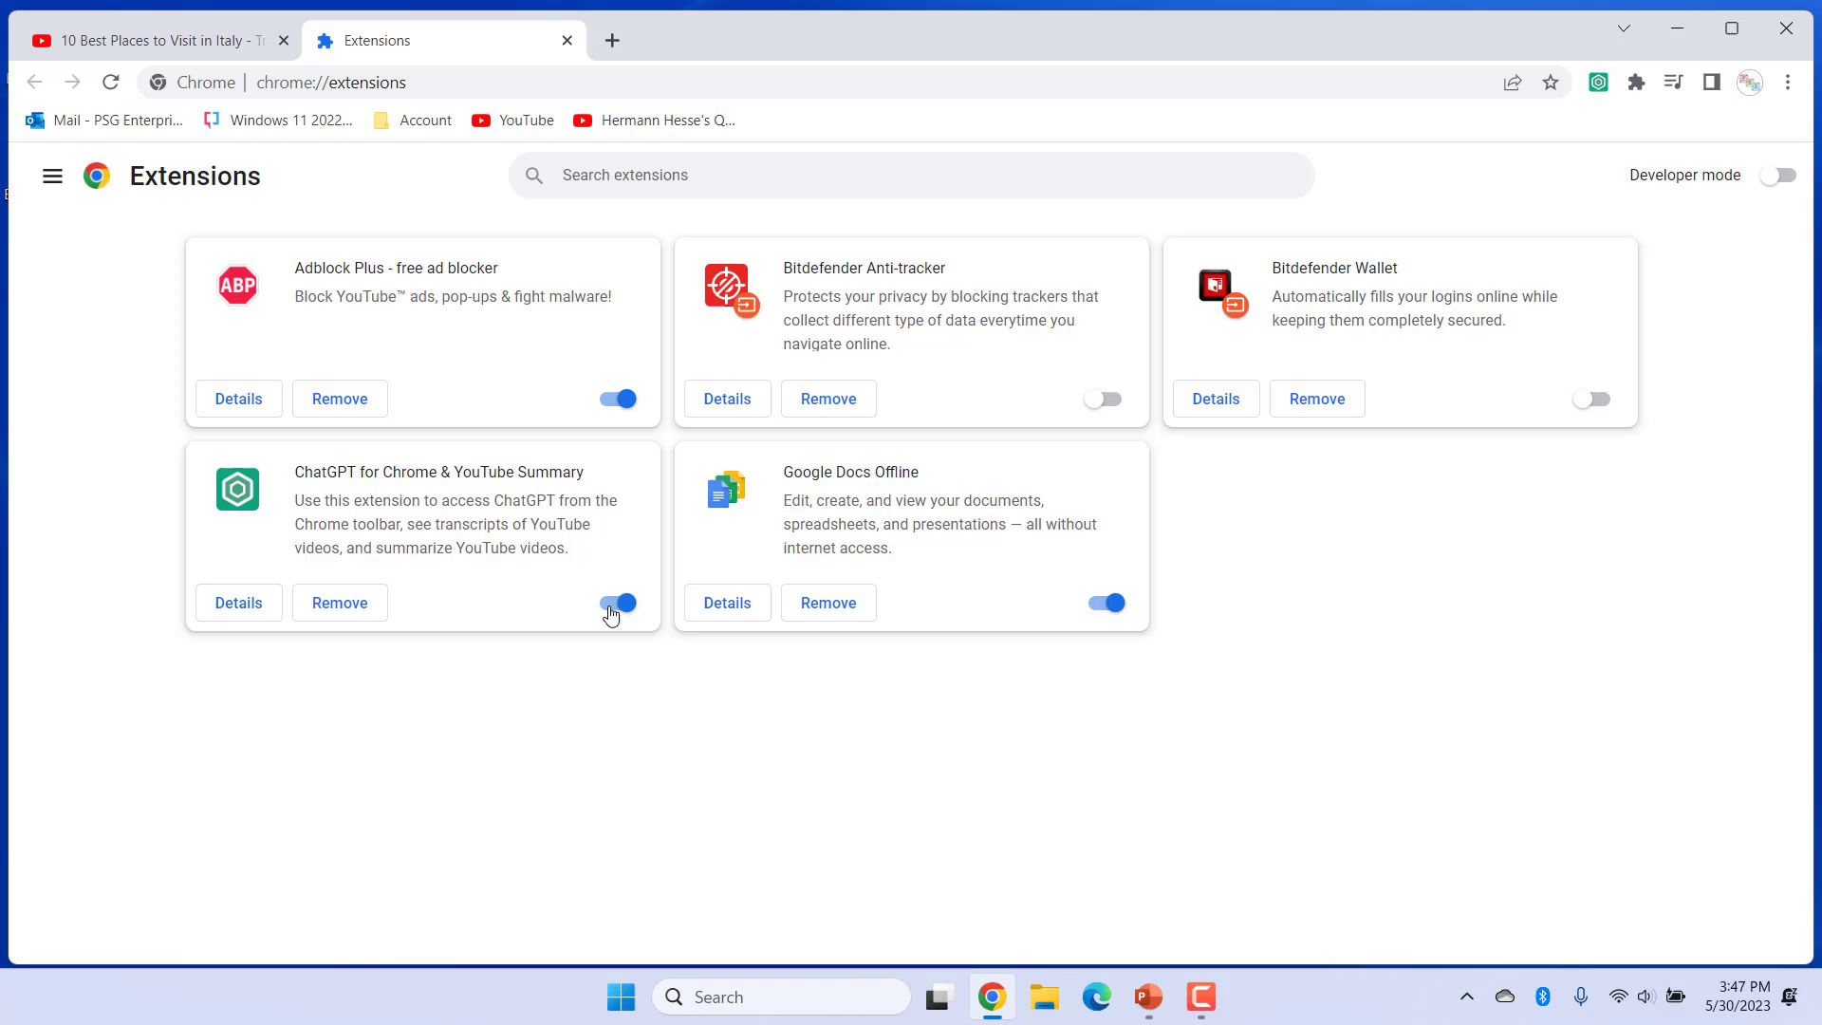
{"action": "left_click", "coordinate": [358, 619]}
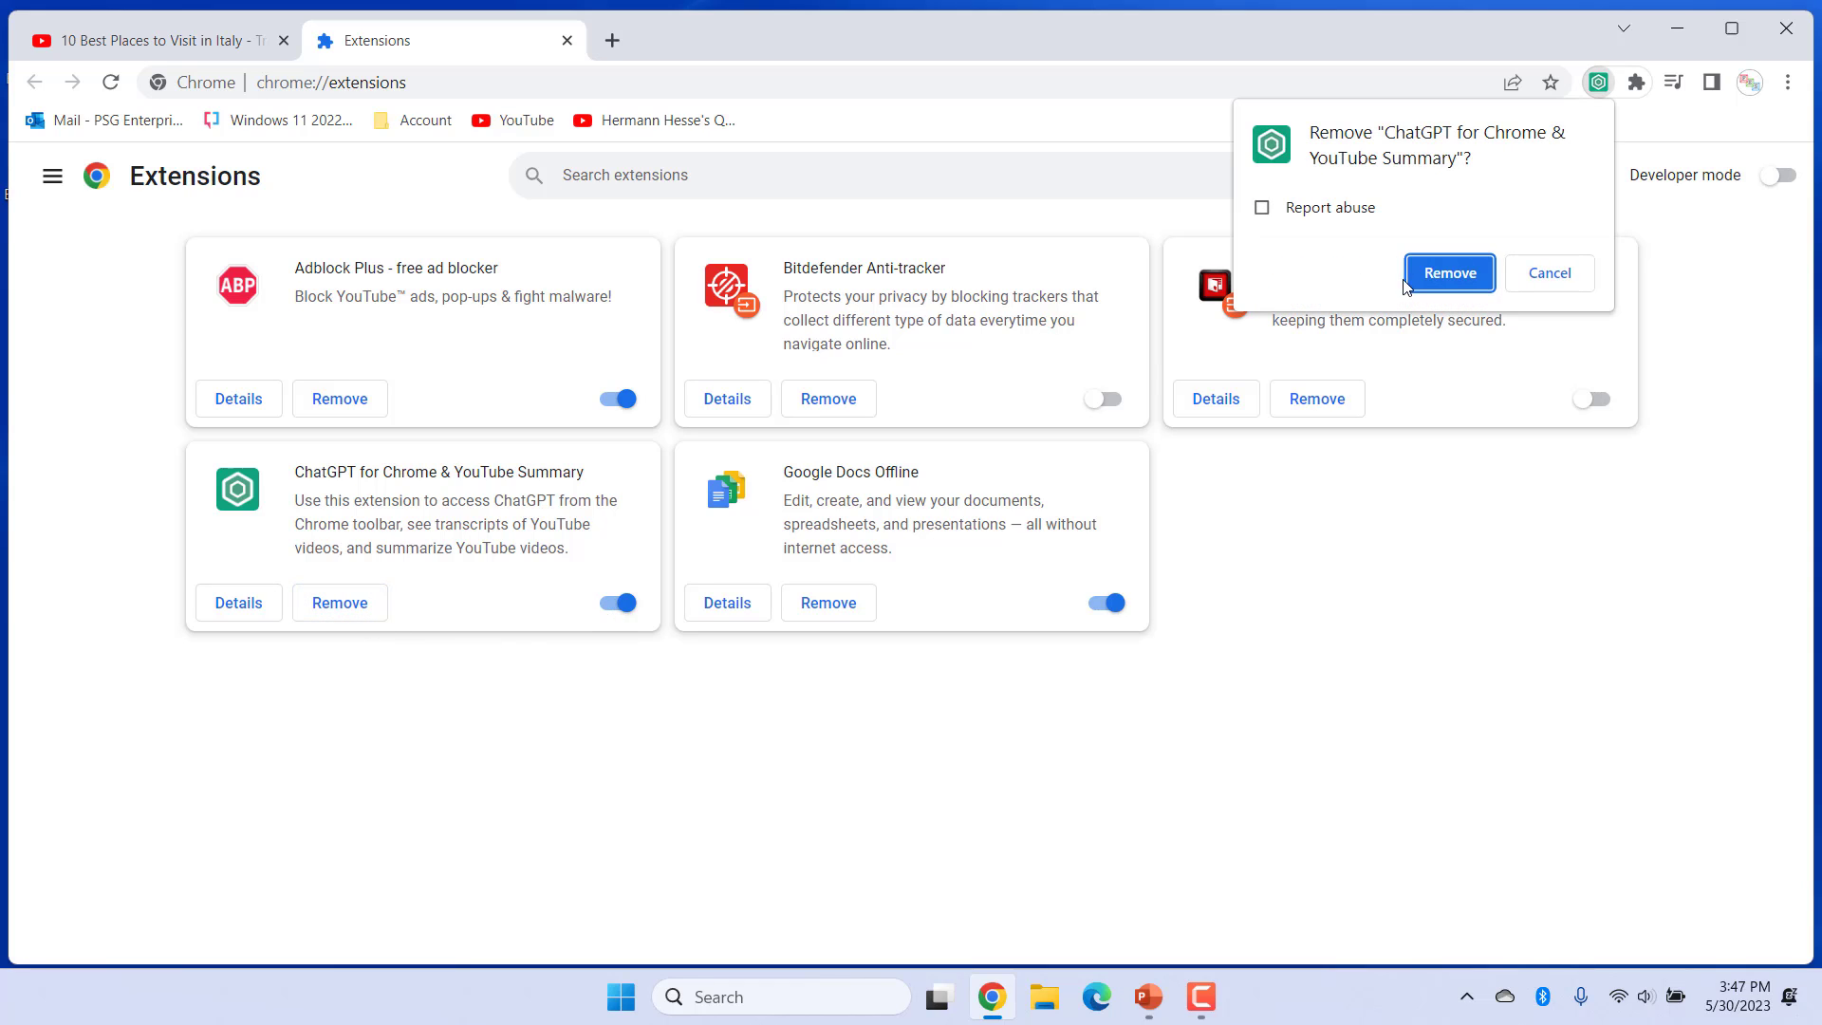
{"action": "left_click", "coordinate": [1442, 281]}
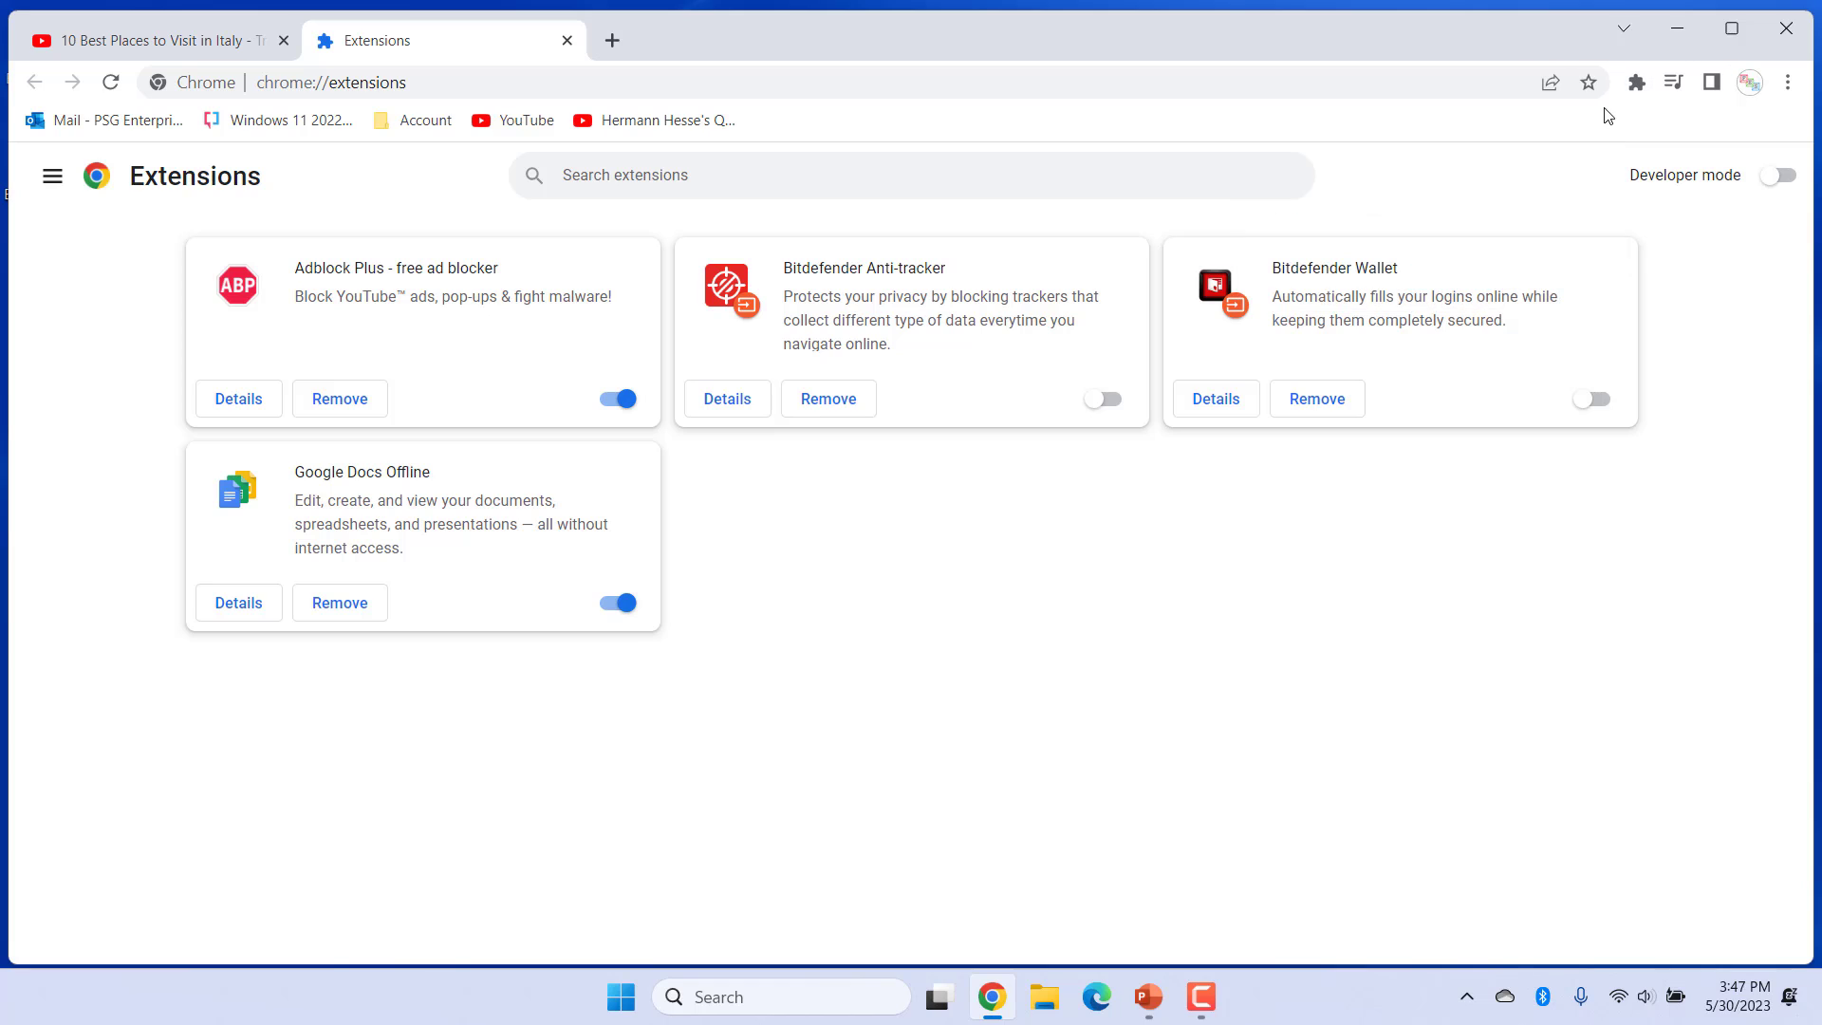